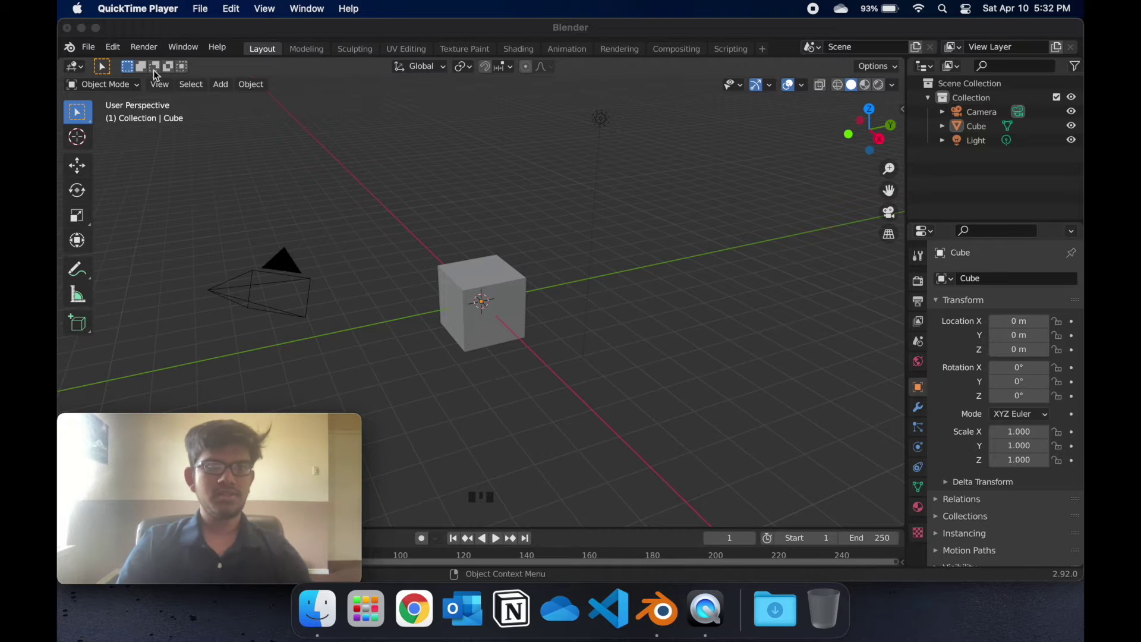
# Step: Open the add-on preferences, search for "loop" and check that the Mesh: LoopTools add-on is enabled
pyautogui.click(114, 47)
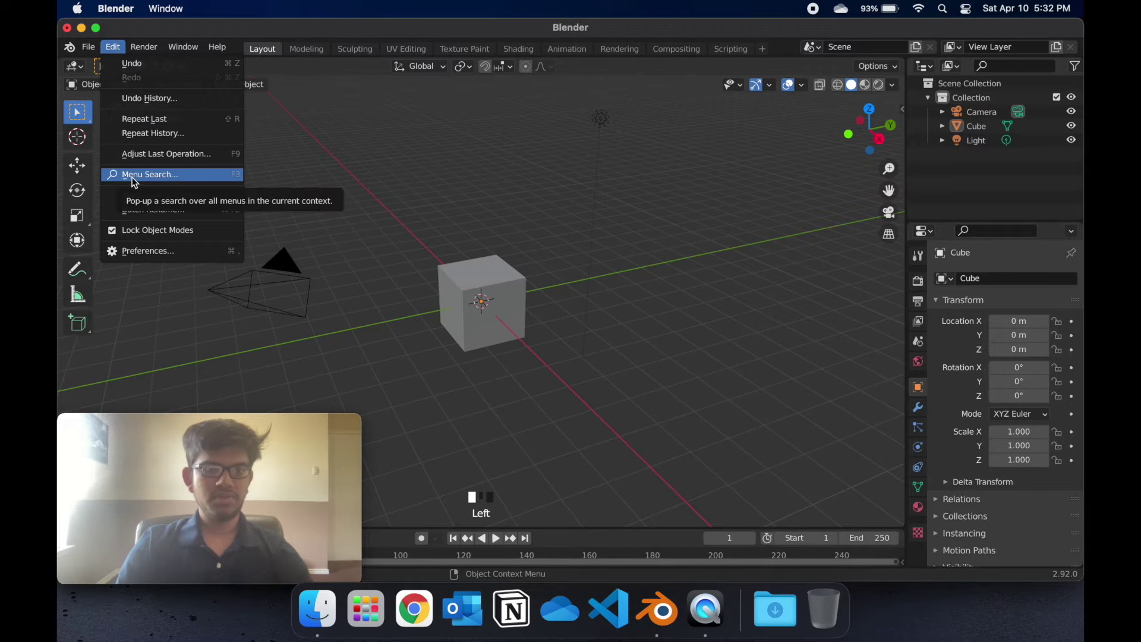
pyautogui.click(151, 250)
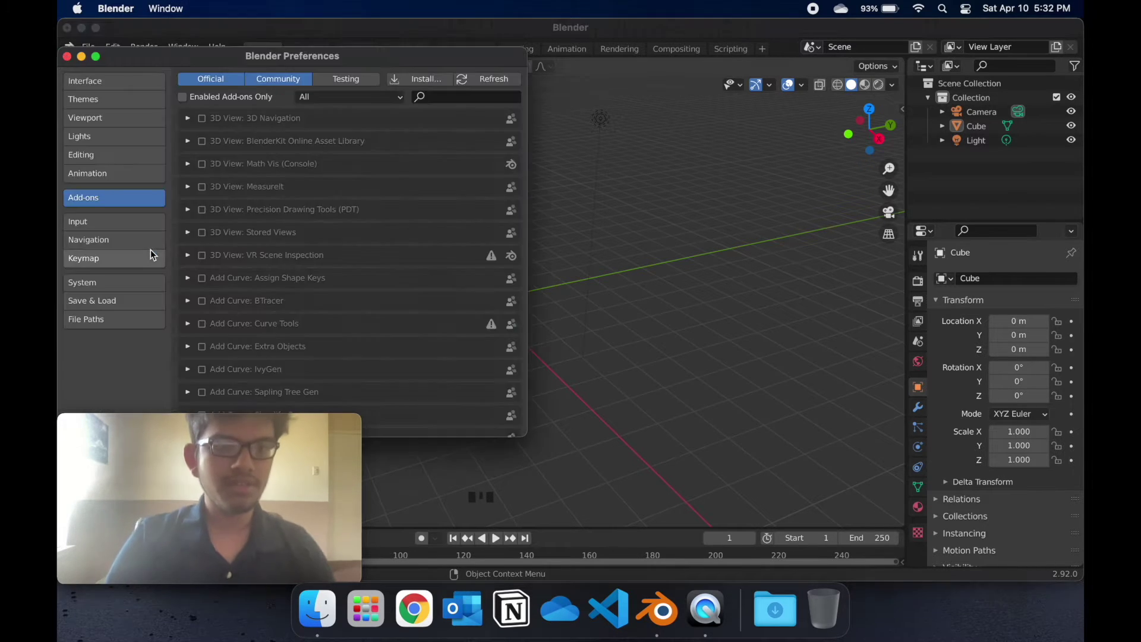
pyautogui.click(450, 97)
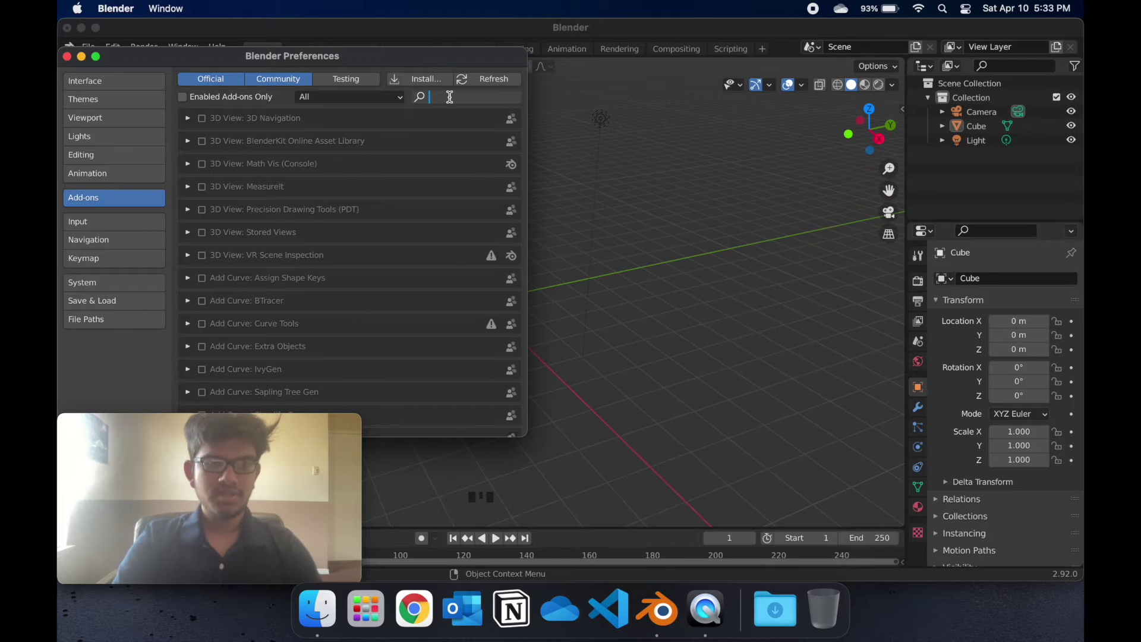
pyautogui.write('loop')
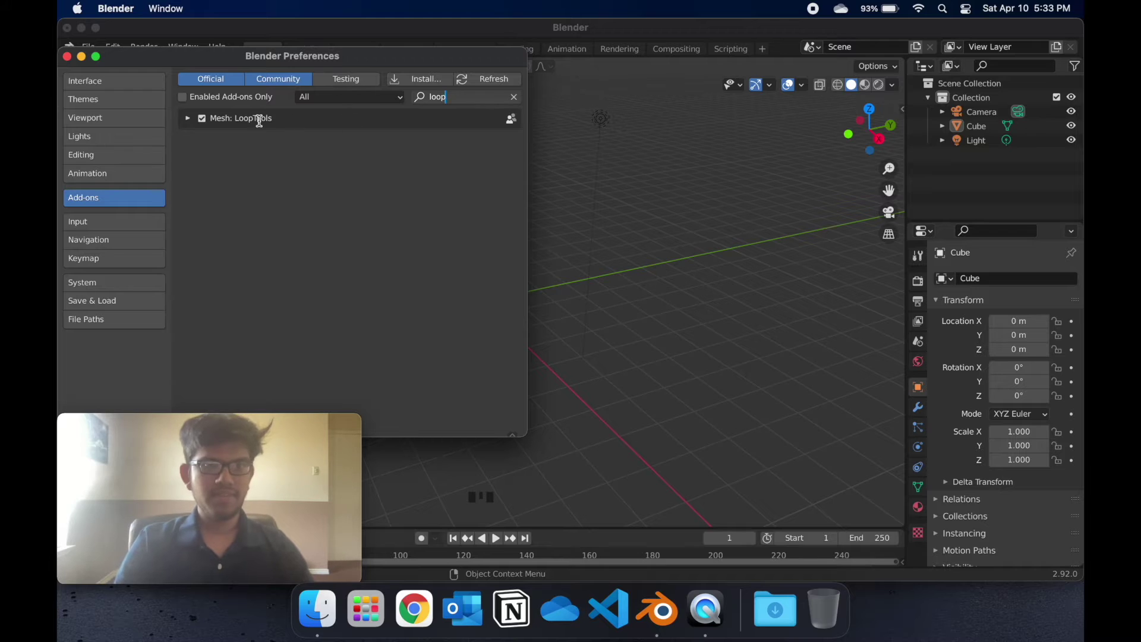
pyautogui.click(201, 117)
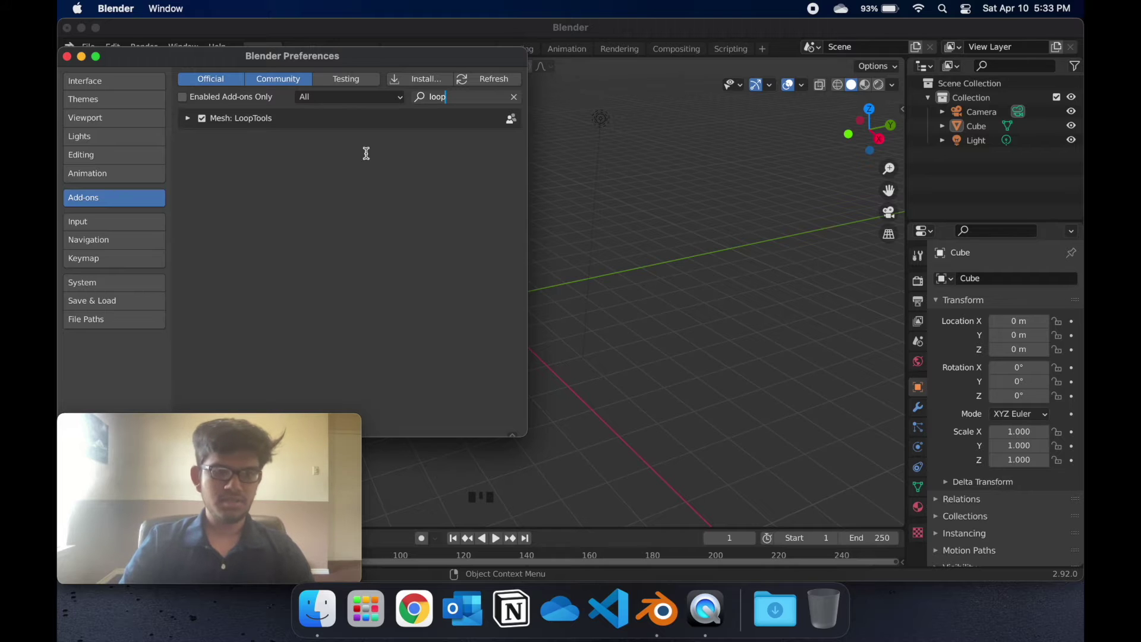
# Step: Search the add-ons for "auto", check that Mesh: Auto Mirror is enabled, and close the preferences
pyautogui.press('BackSpace')
pyautogui.press('BackSpace')
pyautogui.press('BackSpace')
pyautogui.press('BackSpace')
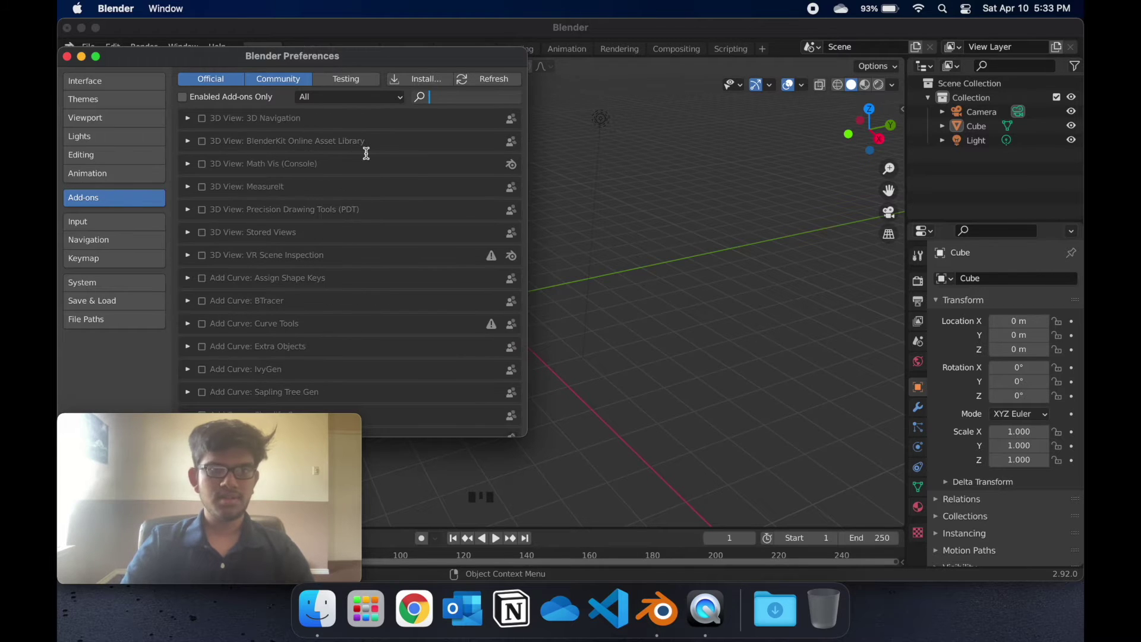
pyautogui.write('autom')
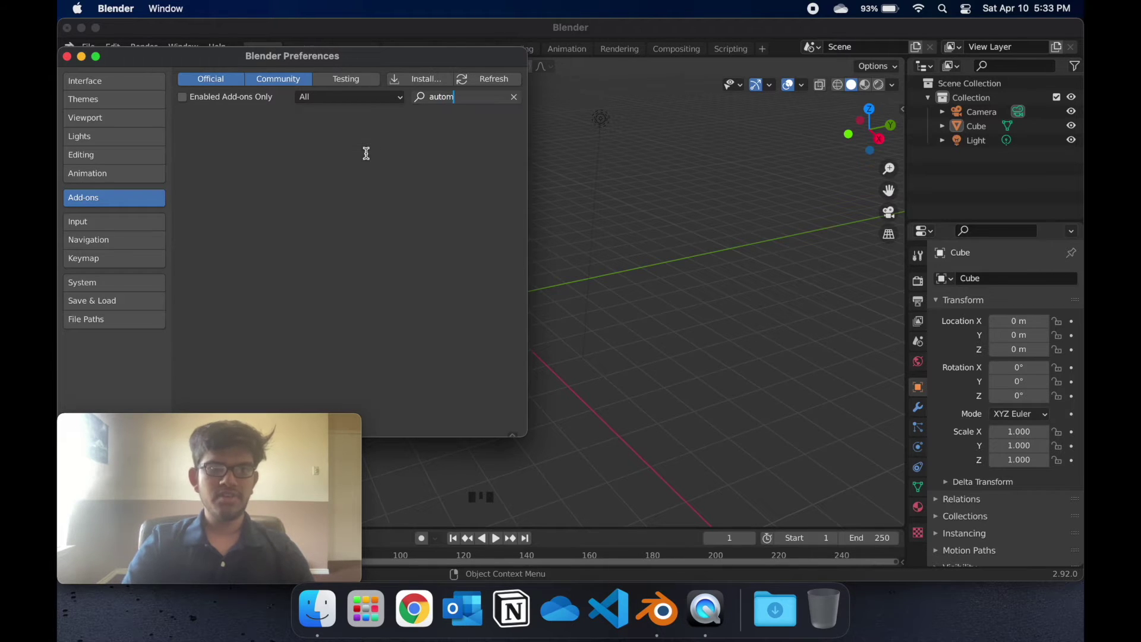
pyautogui.press('BackSpace')
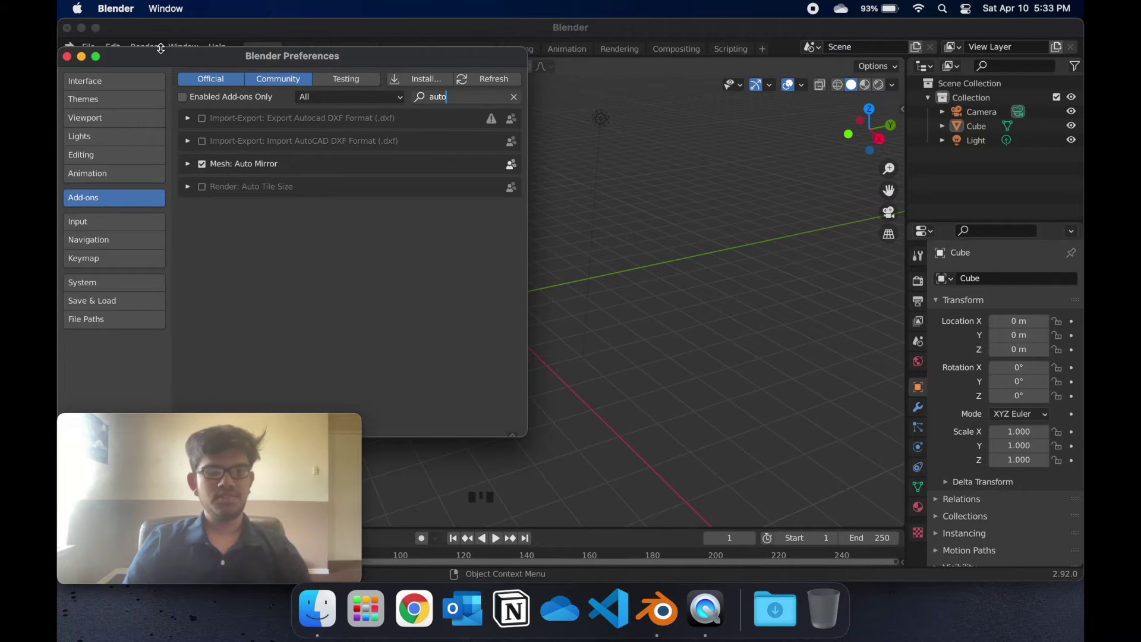
pyautogui.click(68, 56)
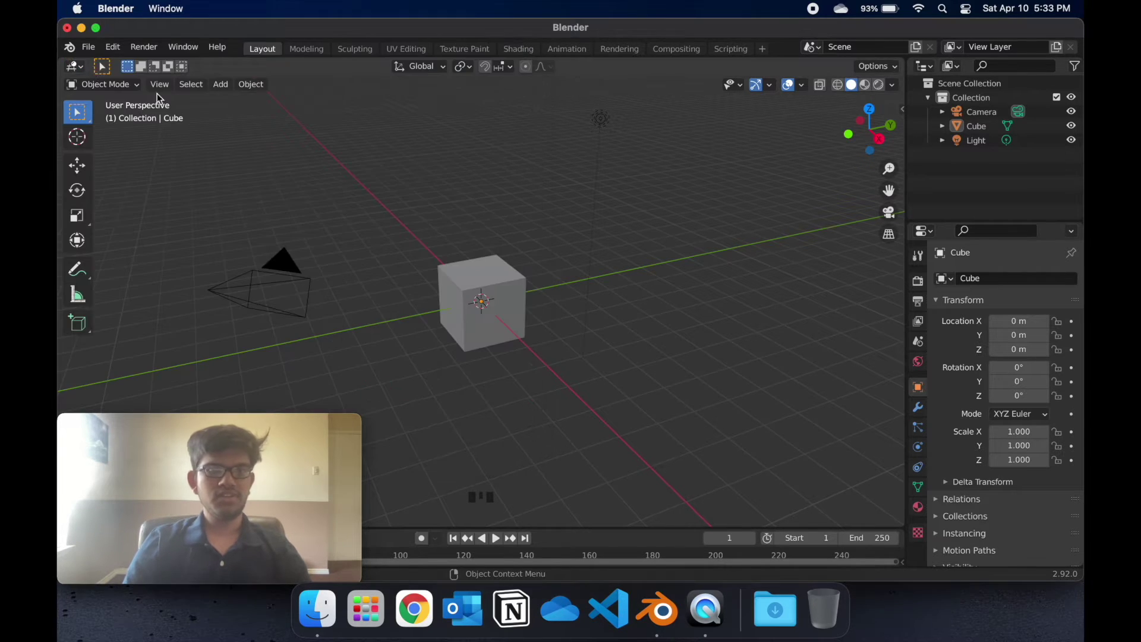
# Step: Select the default cube and put it into Edit Mode
pyautogui.scroll(4, 501, 213)
pyautogui.scroll(-2, 501, 214)
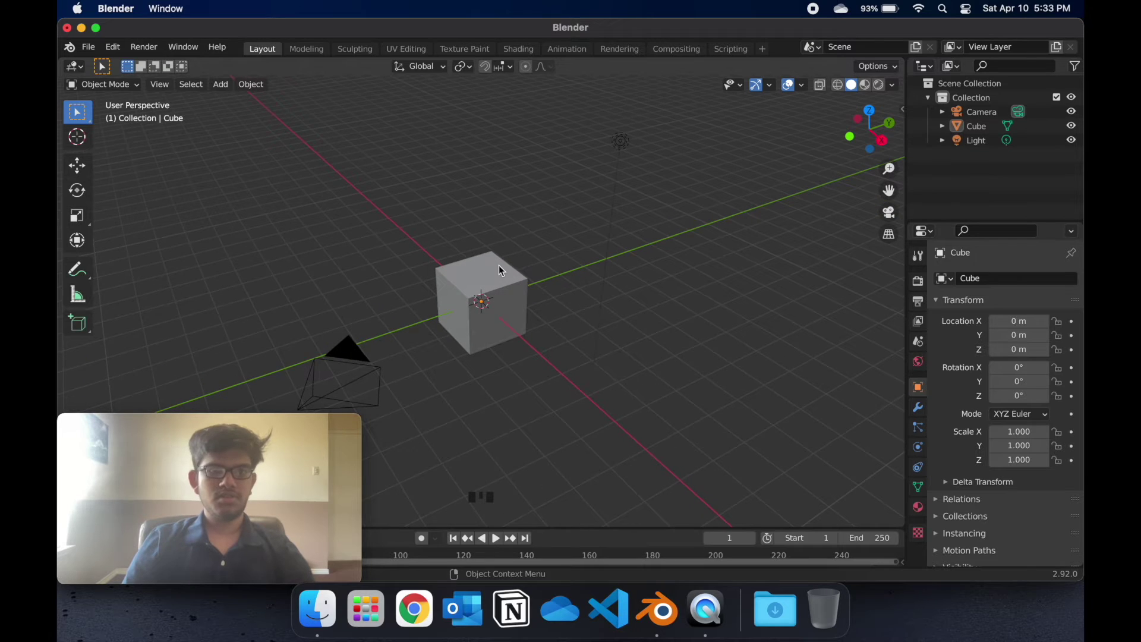
pyautogui.scroll(-4, 499, 265)
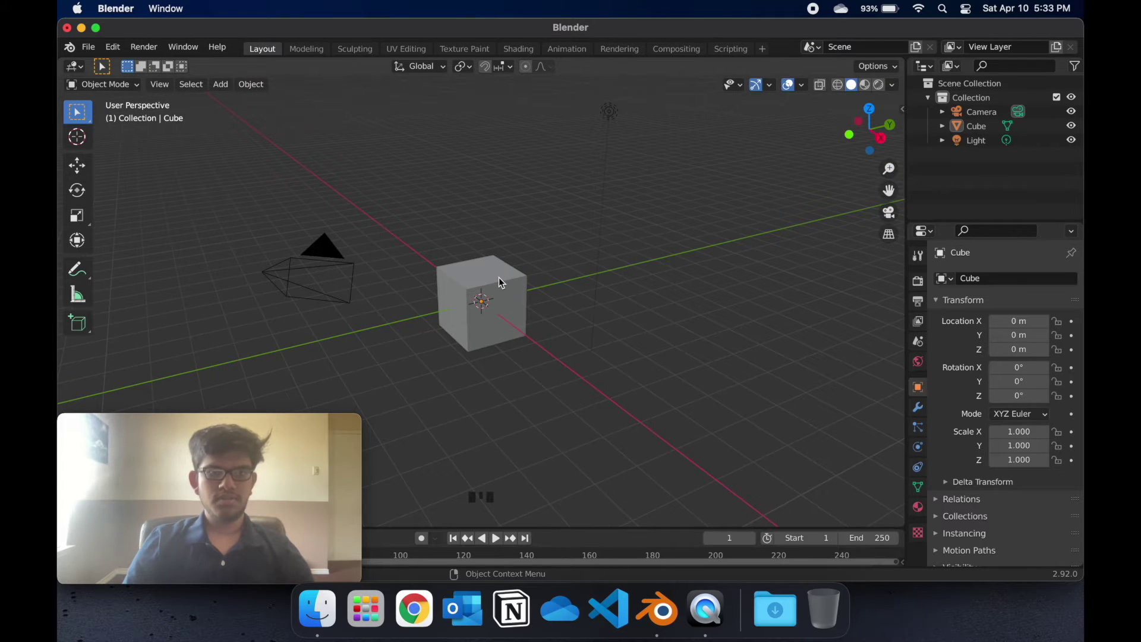
pyautogui.click(493, 278)
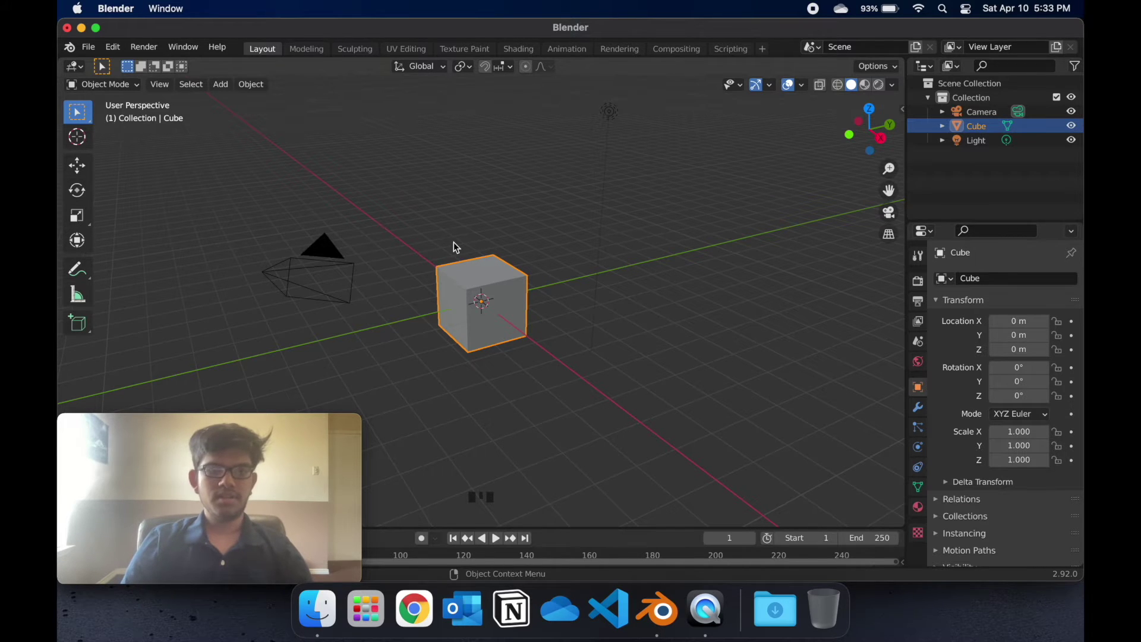
pyautogui.press('Tab')
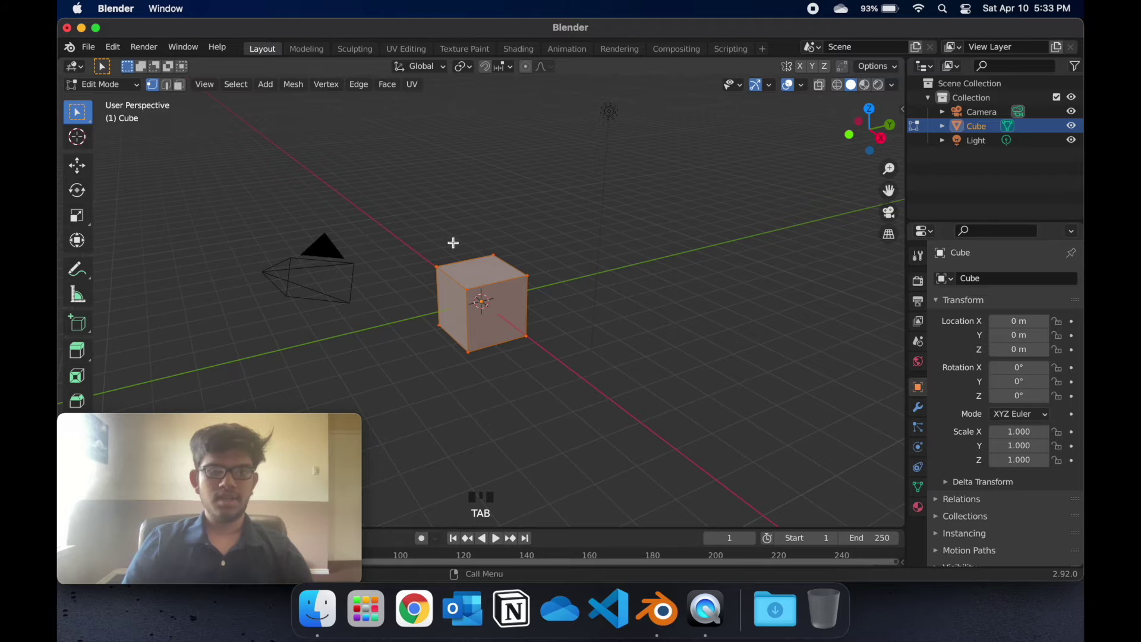
pyautogui.press('Tab')
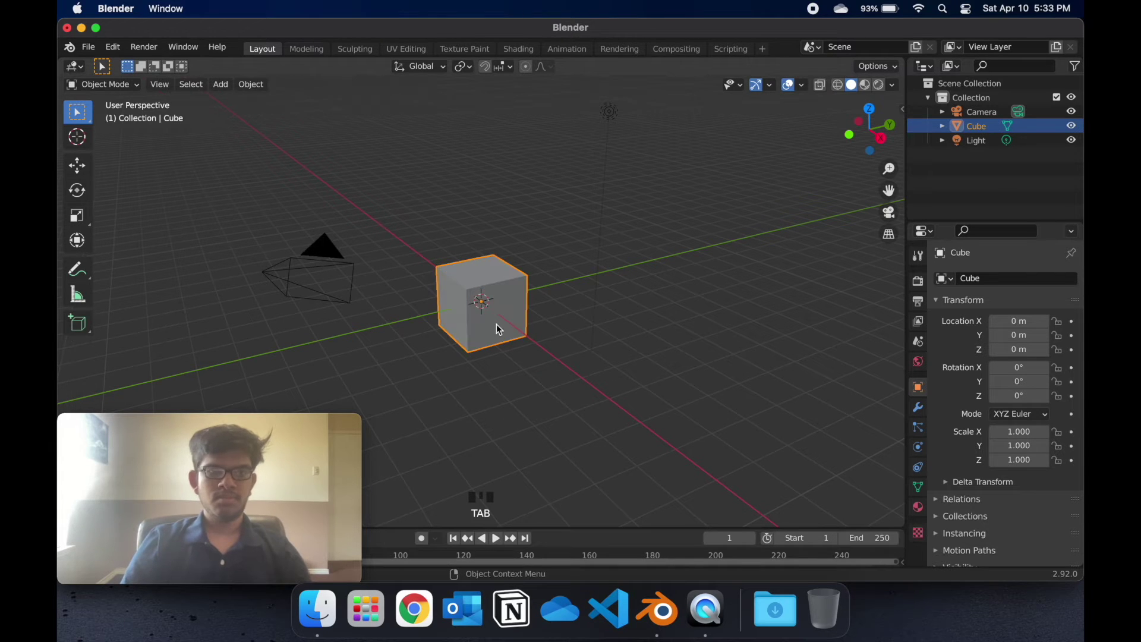
pyautogui.click(128, 83)
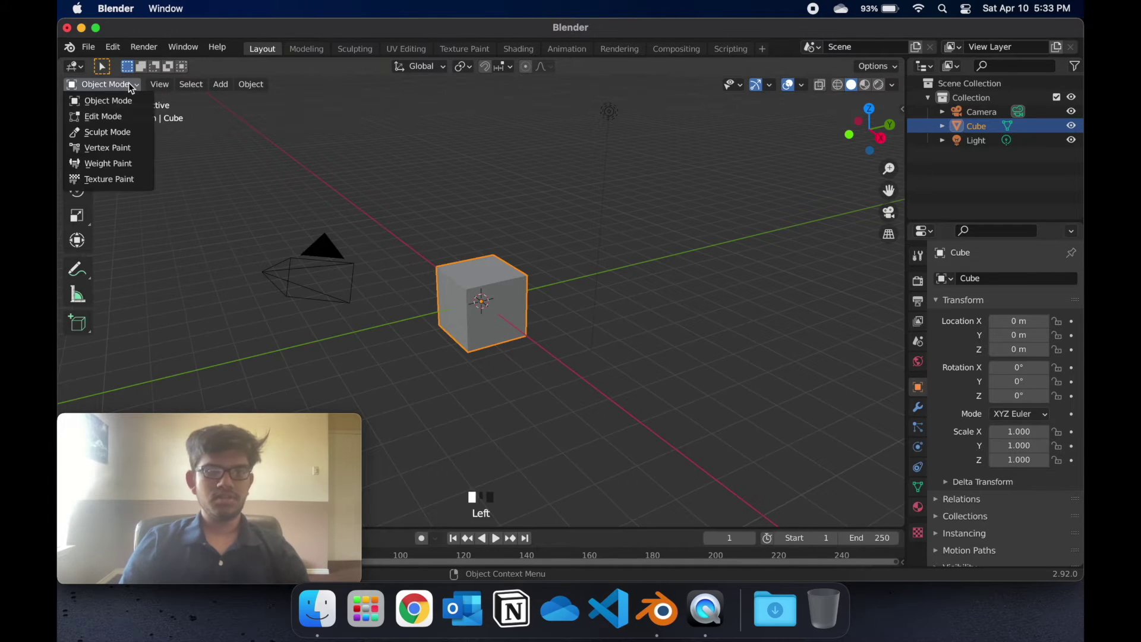
pyautogui.click(130, 119)
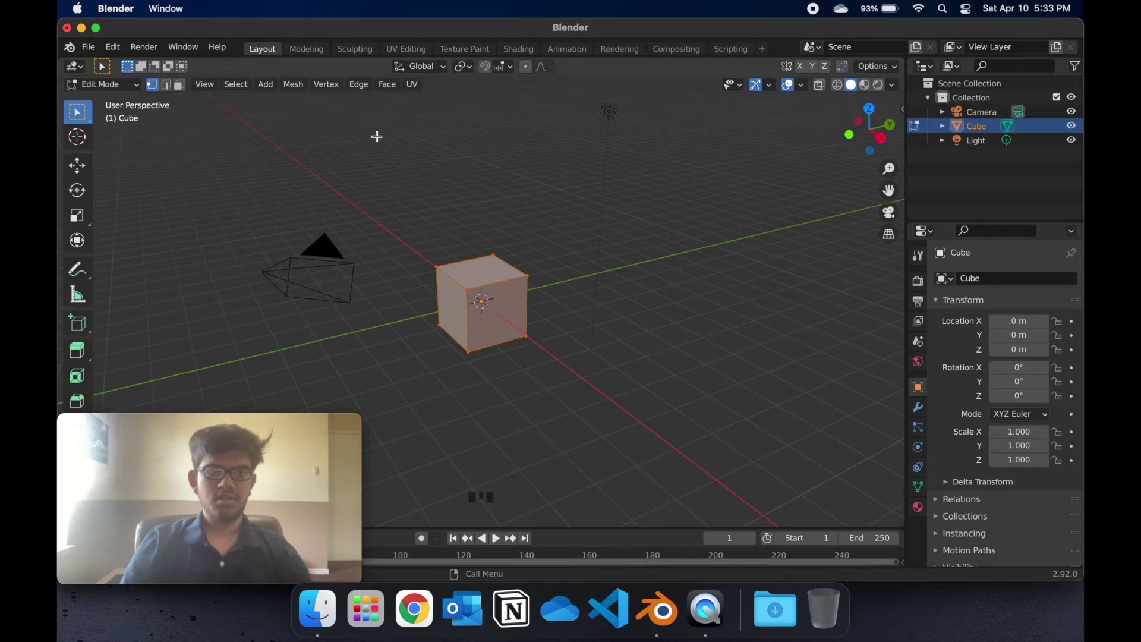
# Step: Set the mesh selection of the cube to edge select mode
pyautogui.scroll(5, 377, 137)
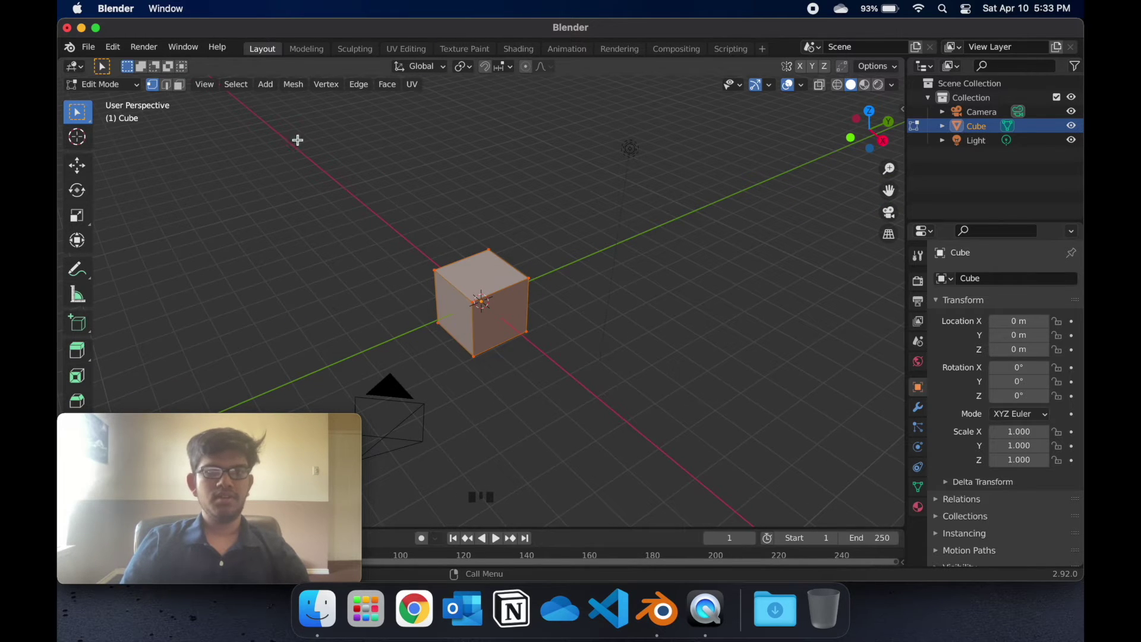
pyautogui.click(166, 85)
pyautogui.click(452, 277)
pyautogui.scroll(3, 452, 277)
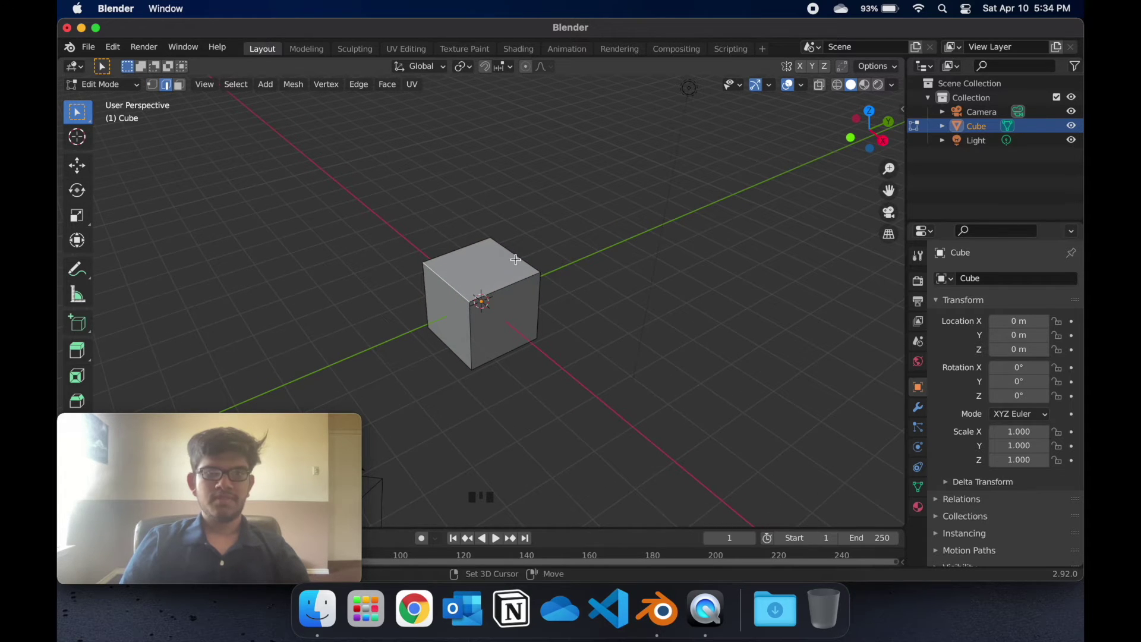
# Step: Try subdividing the cube's two opposite top-face edges that run parallel to the Y axis
pyautogui.click(503, 286)
pyautogui.keyDown('shift'); pyautogui.click(462, 251); pyautogui.keyUp('shift')
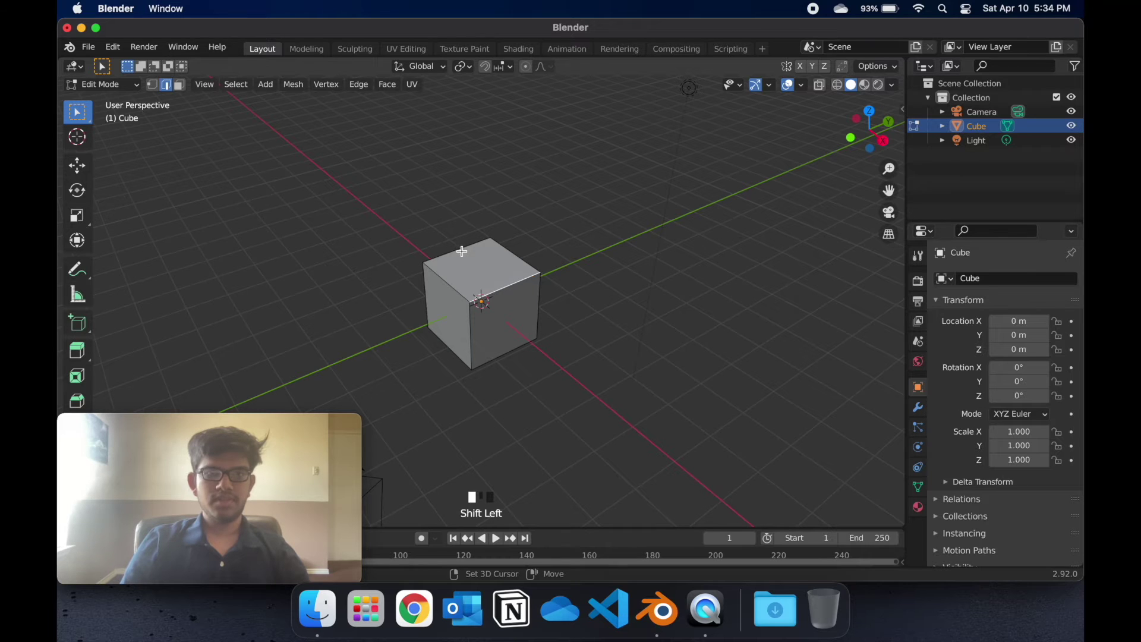
pyautogui.click(472, 273)
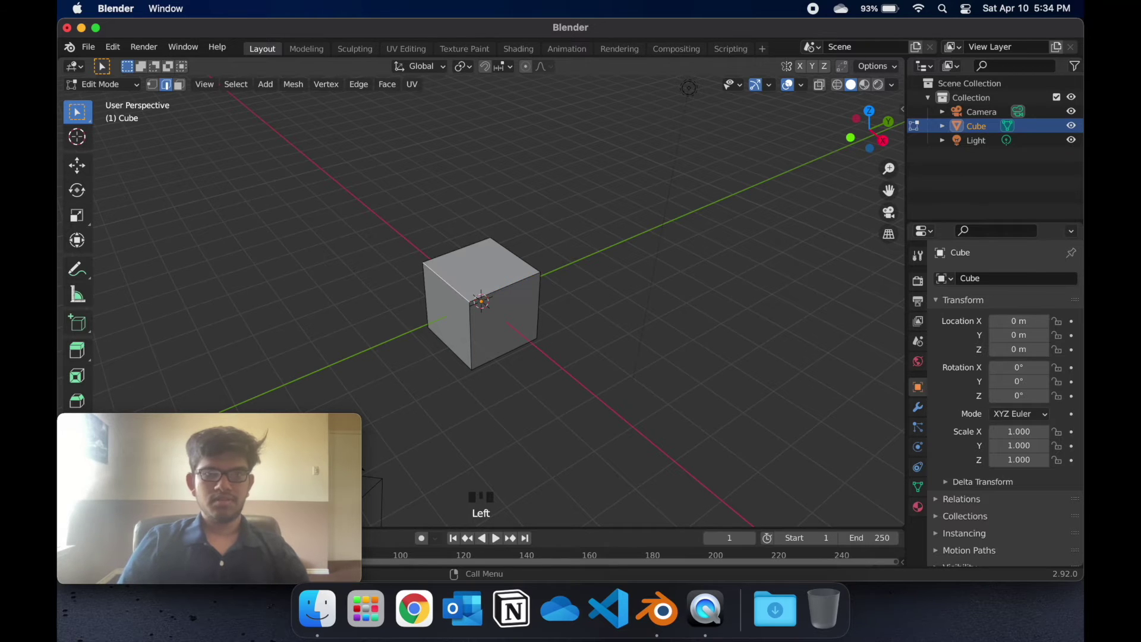
pyautogui.click(473, 273)
pyautogui.keyDown('shift'); pyautogui.click(464, 250); pyautogui.keyUp('shift')
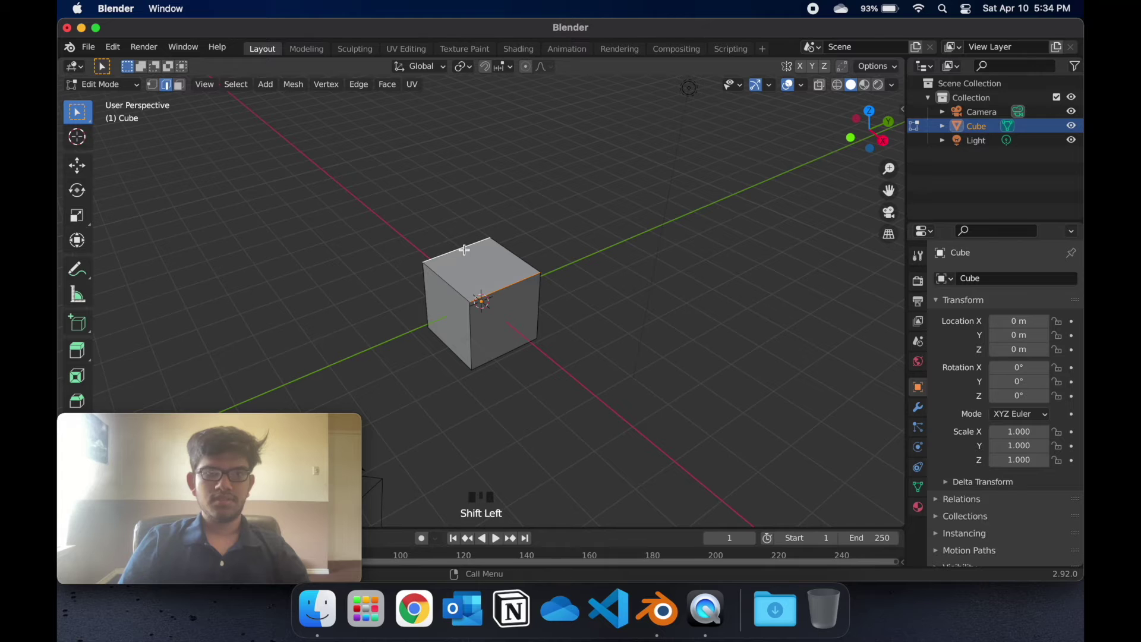
pyautogui.rightClick(468, 254)
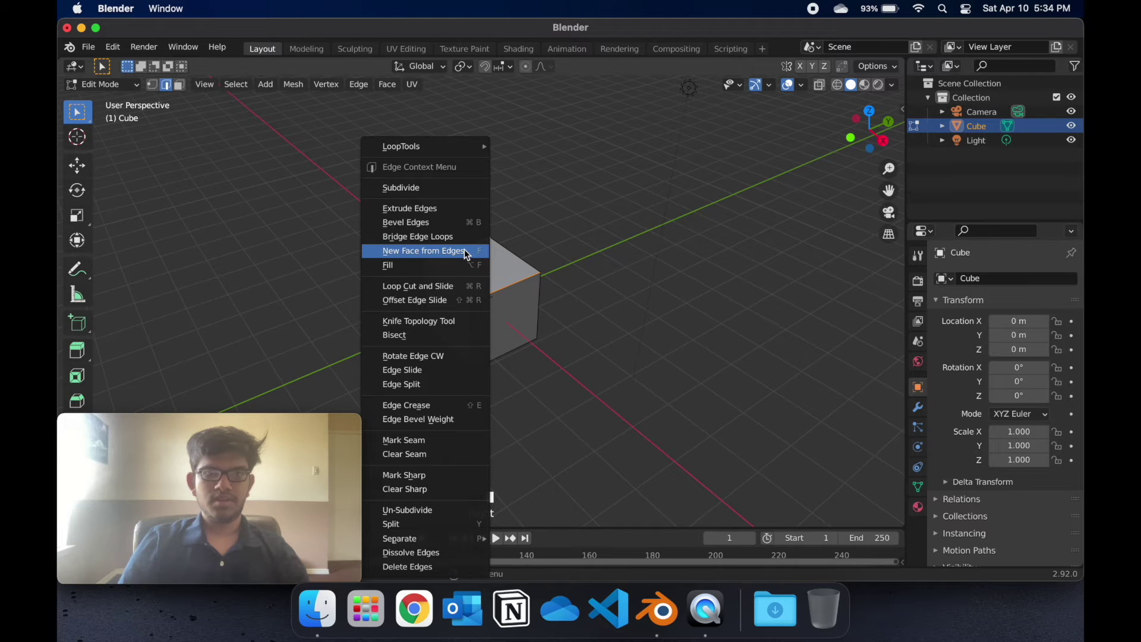
pyautogui.click(436, 188)
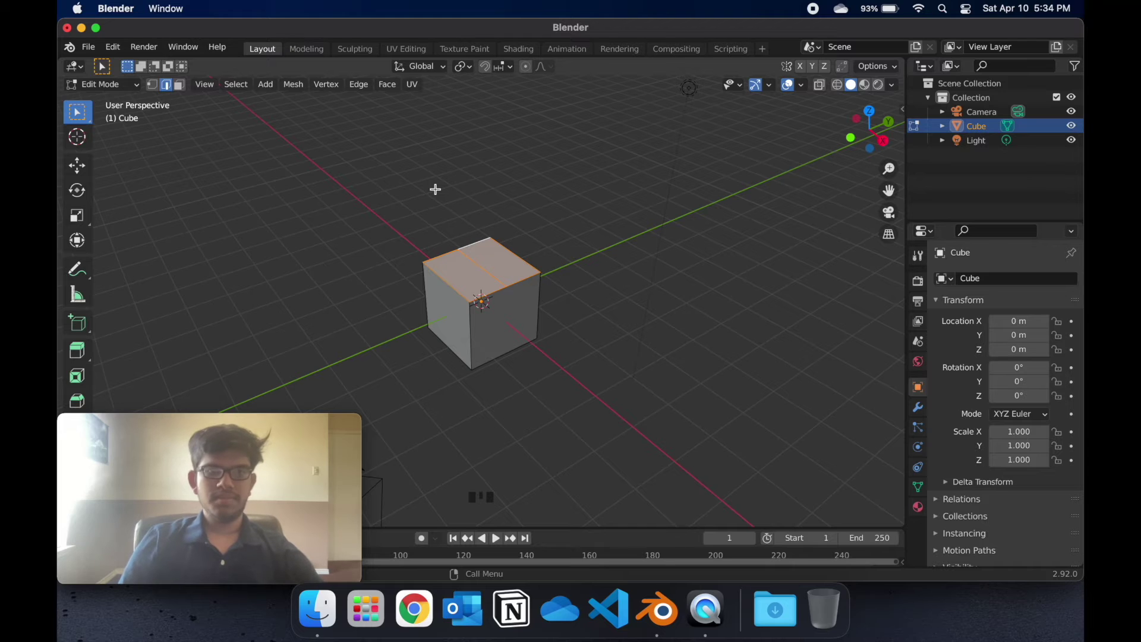
# Step: Subdivide the cube's two opposite top-face edges that run parallel to the X axis
pyautogui.click(456, 284)
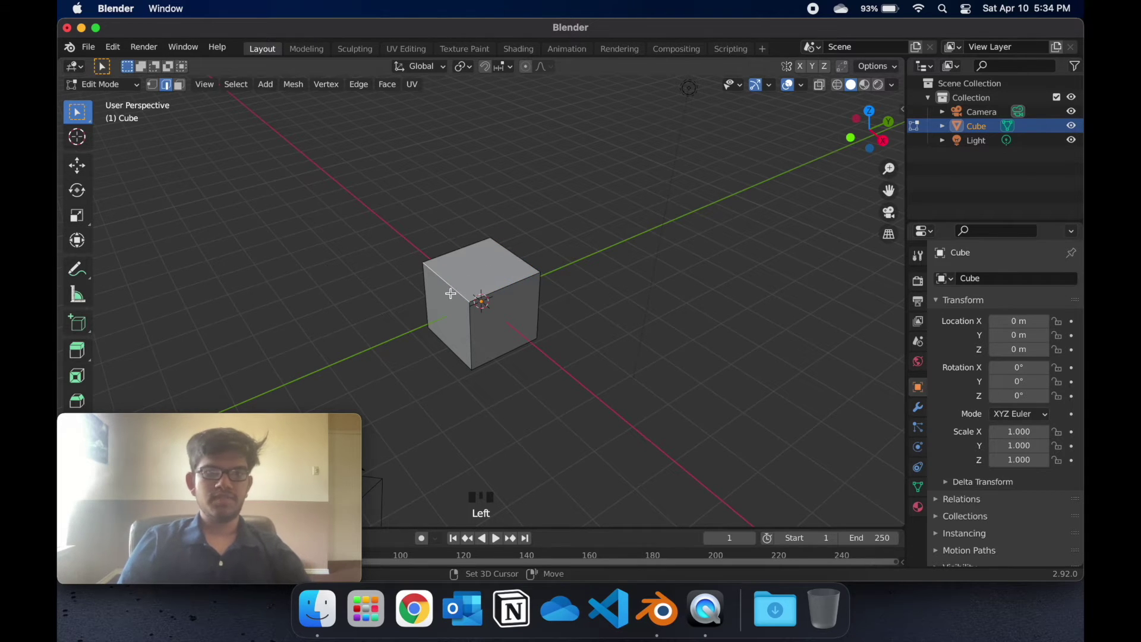
pyautogui.keyDown('shift'); pyautogui.click(511, 252); pyautogui.keyUp('shift')
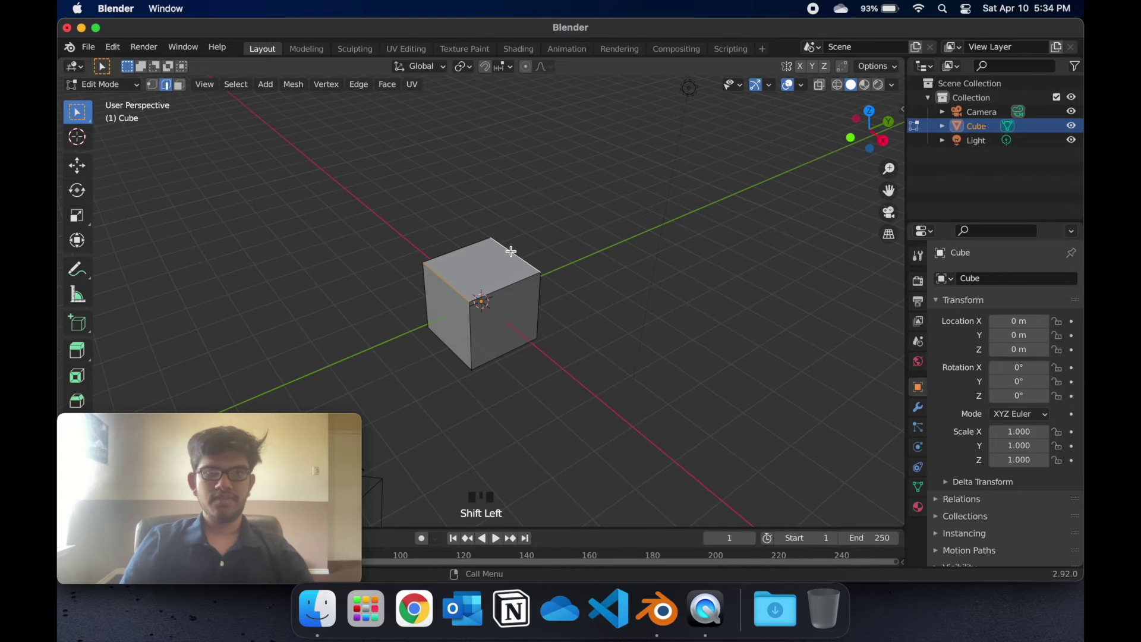
pyautogui.rightClick(491, 262)
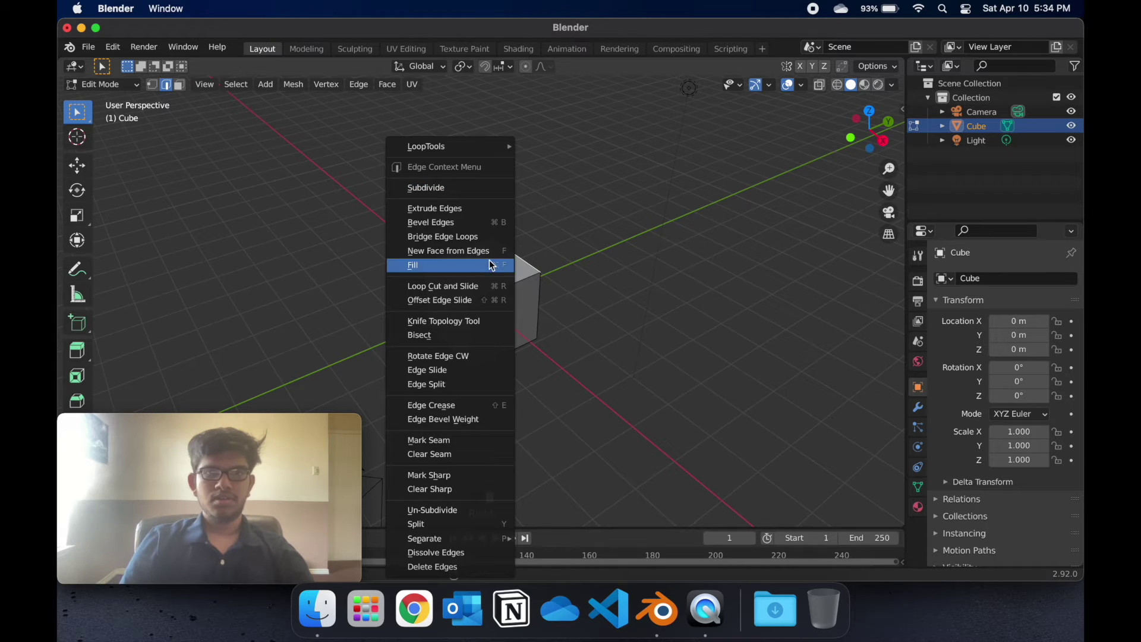
pyautogui.rightClick(467, 188)
# Step: Move the new middle edge of the top face up about 1 m along Z to form a roof ridge
pyautogui.click(489, 268)
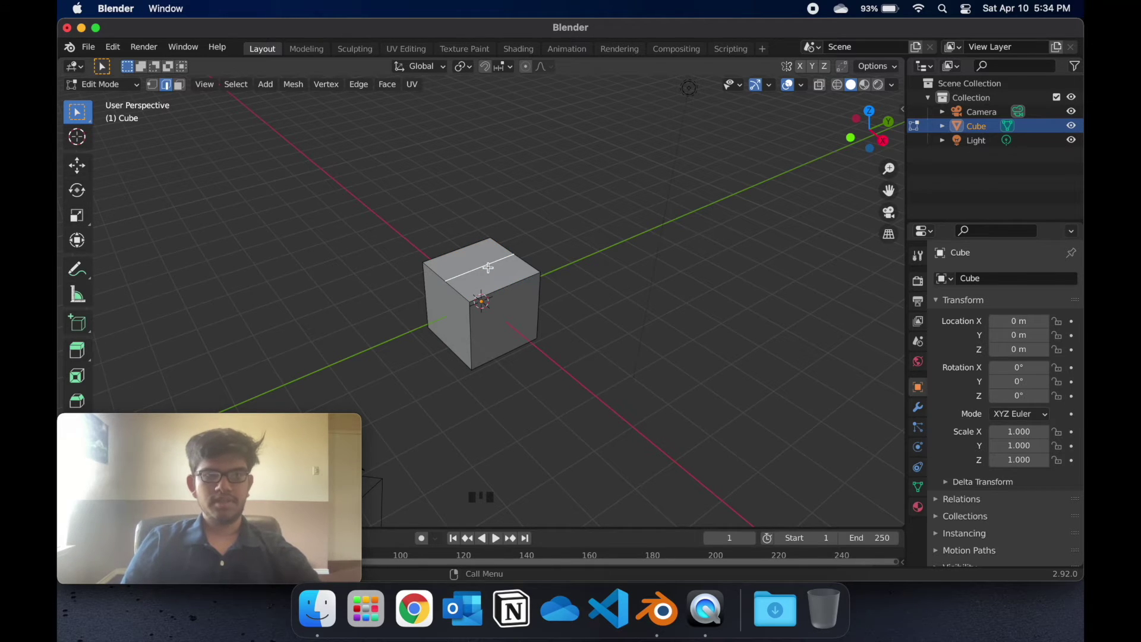
pyautogui.press('g')
pyautogui.press('z')
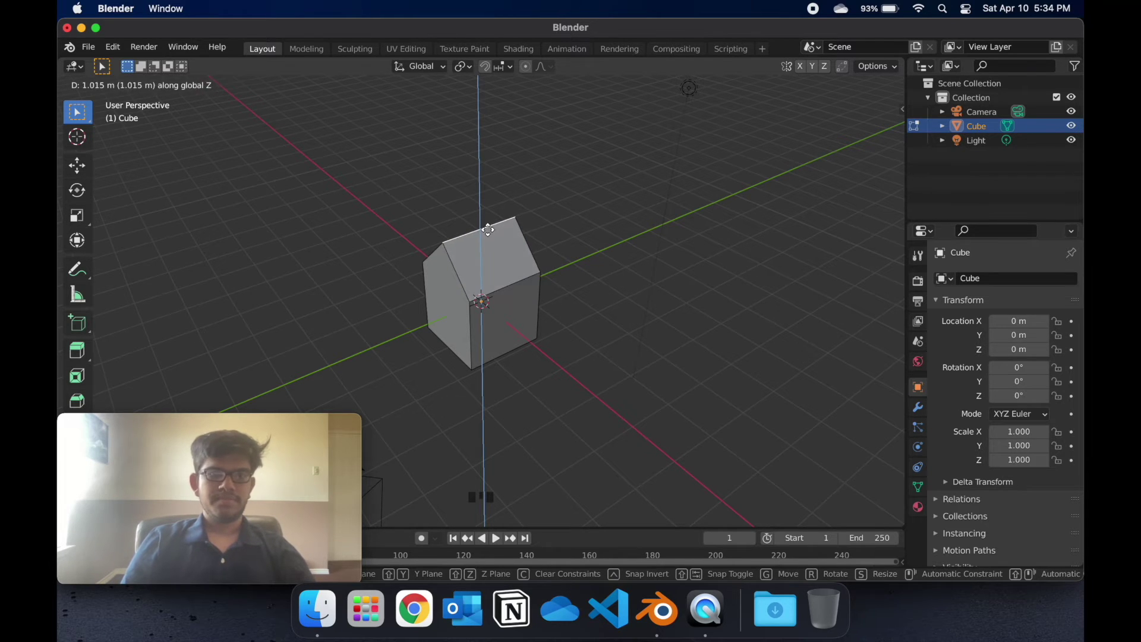
pyautogui.click(487, 229)
pyautogui.click(572, 266)
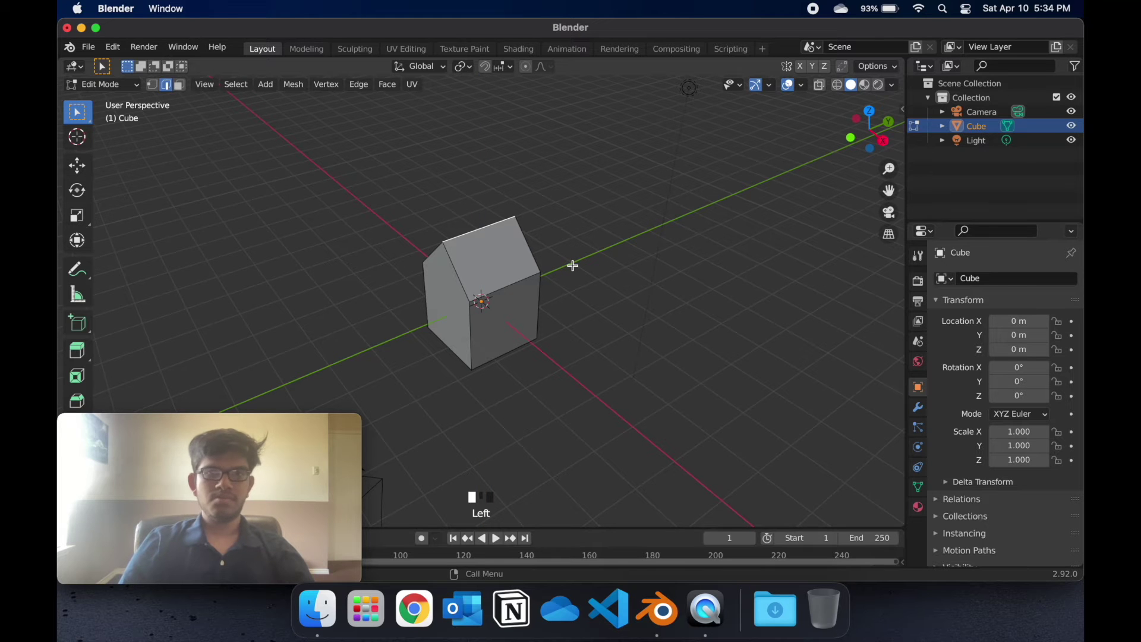
# Step: Connect the front wall's two upper corner vertices with an edge so the triangular gable becomes a separate face
pyautogui.scroll(-5, 572, 266)
pyautogui.scroll(-4, 573, 266)
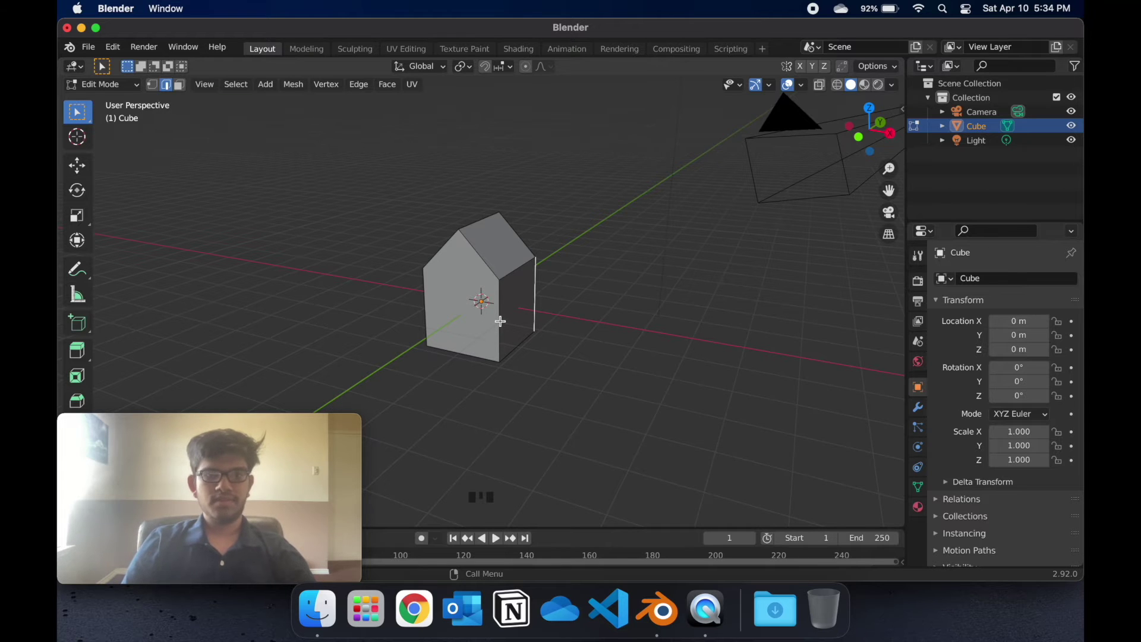
pyautogui.scroll(3, 500, 322)
pyautogui.scroll(3, 495, 258)
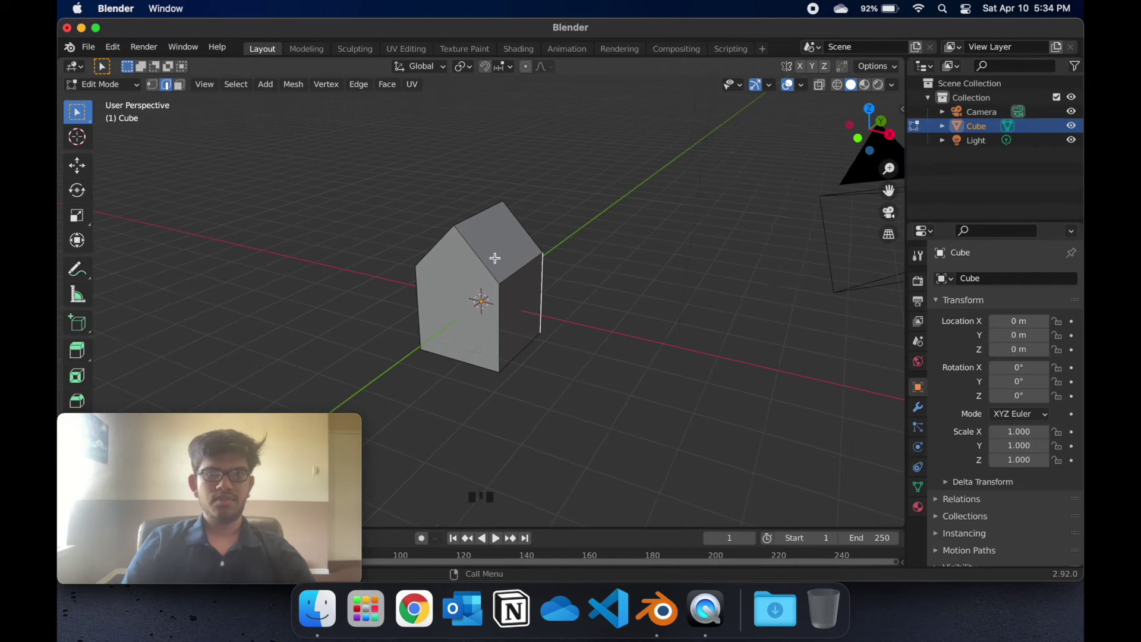
pyautogui.click(473, 264)
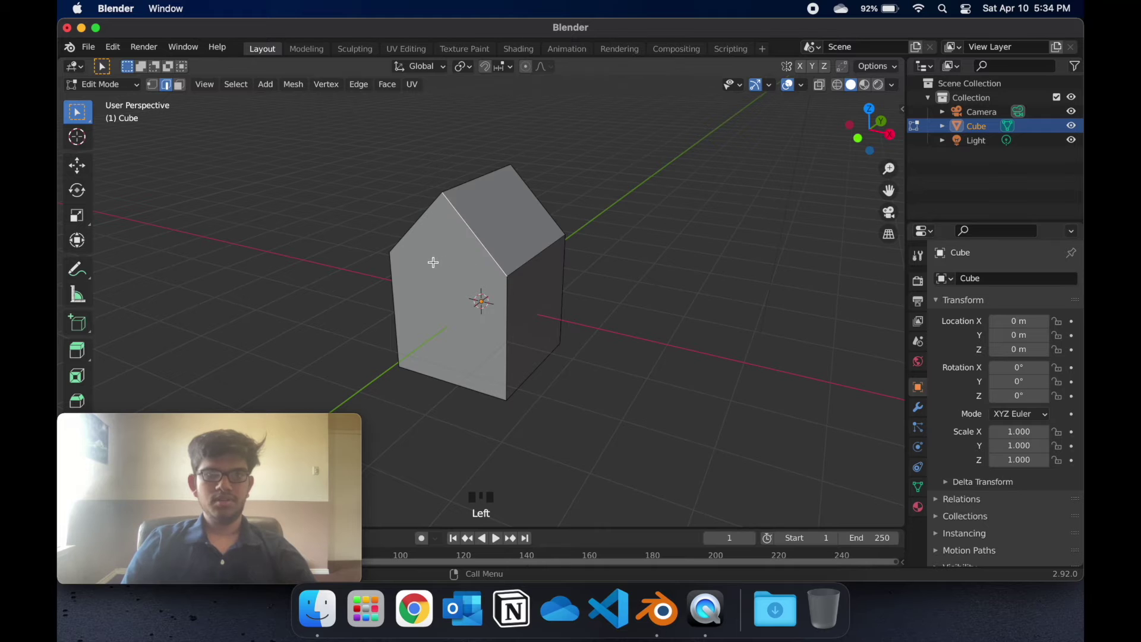
pyautogui.hscroll(-5, 426, 260)
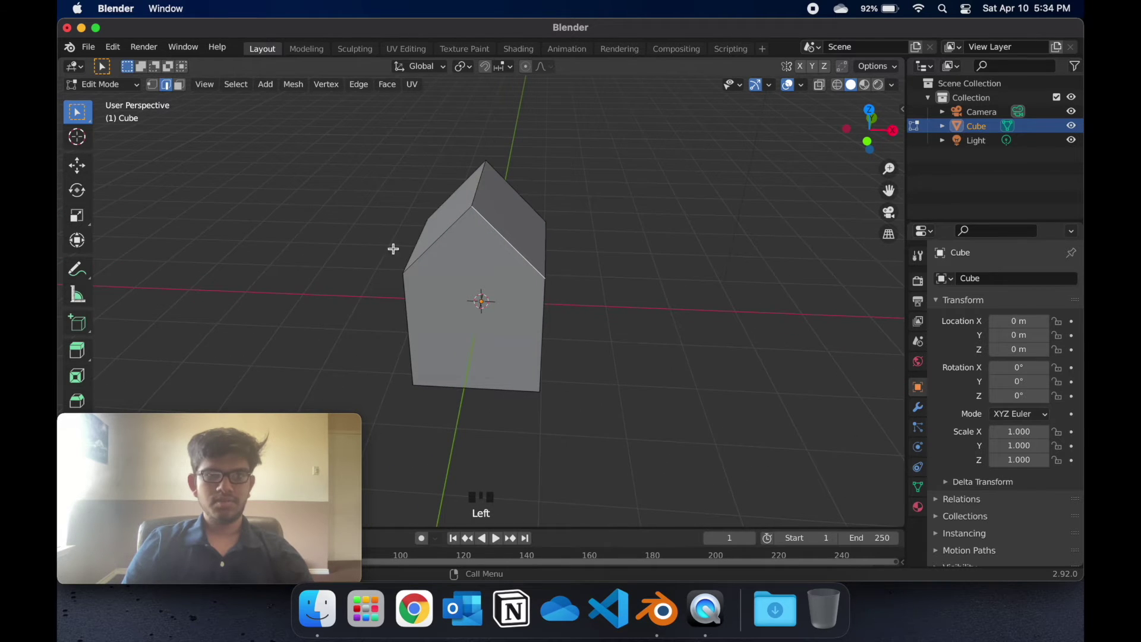
pyautogui.click(154, 86)
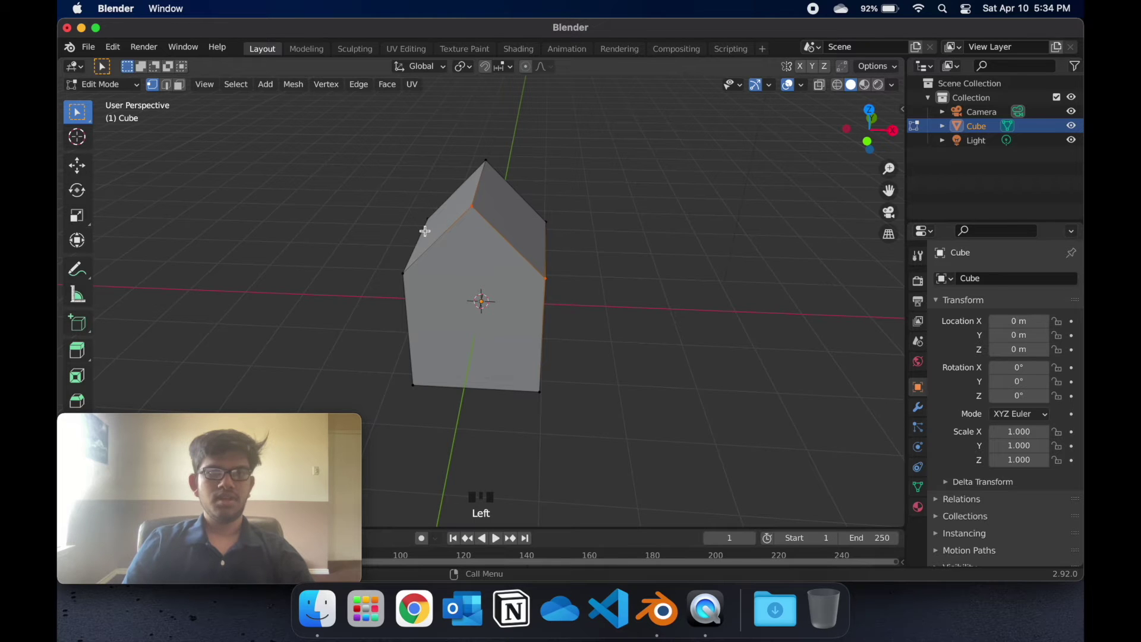
pyautogui.click(405, 274)
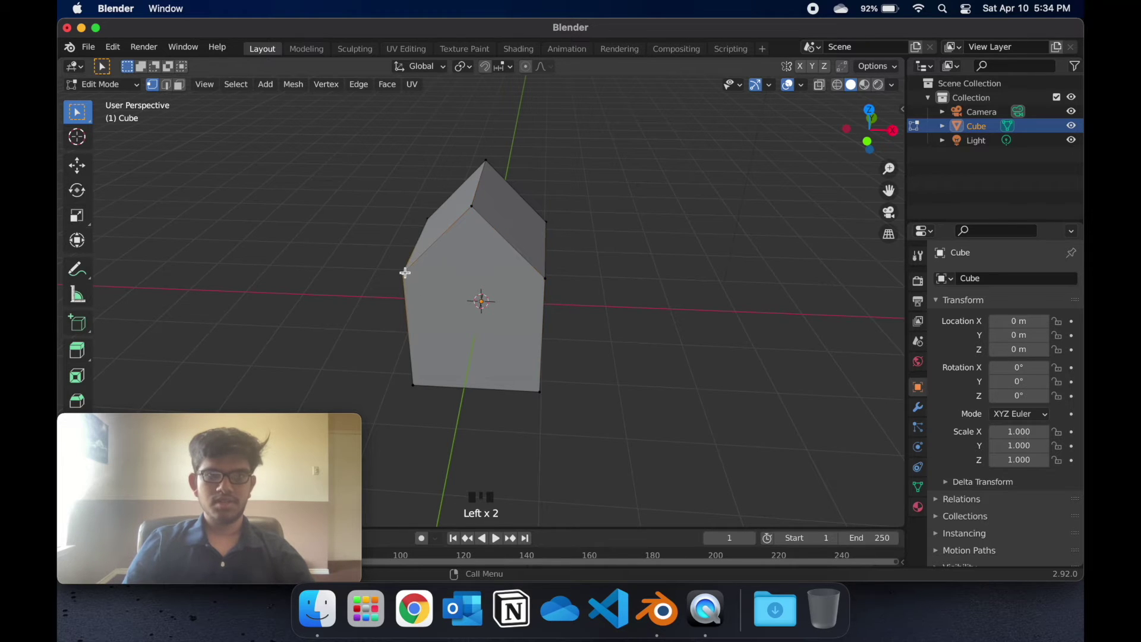
pyautogui.keyDown('shift'); pyautogui.click(546, 277); pyautogui.keyUp('shift')
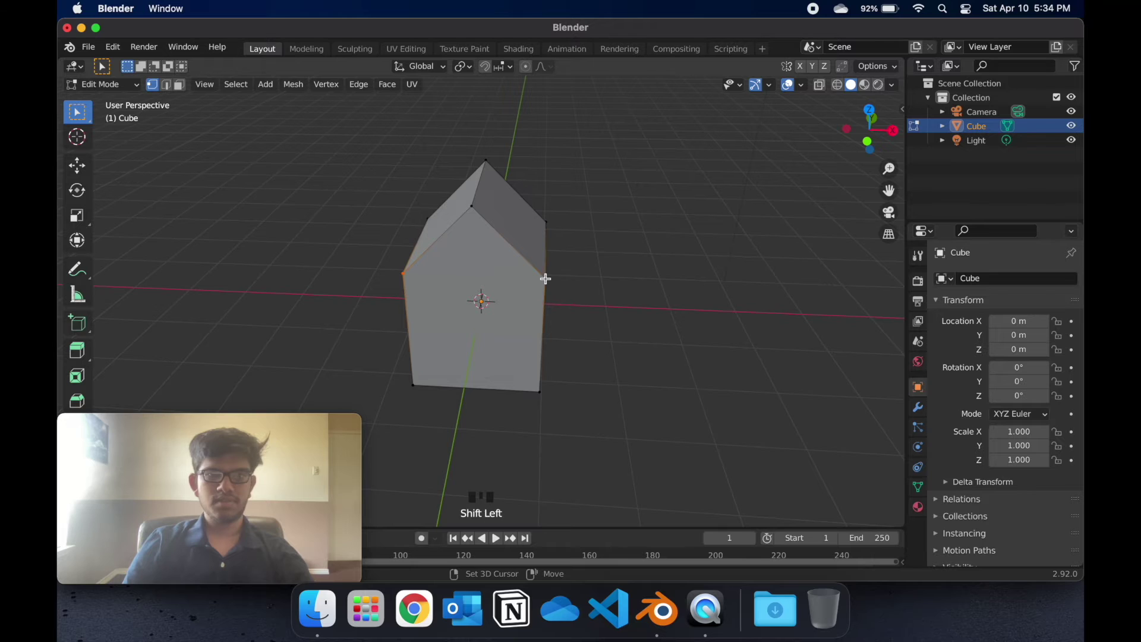
pyautogui.rightClick(492, 282)
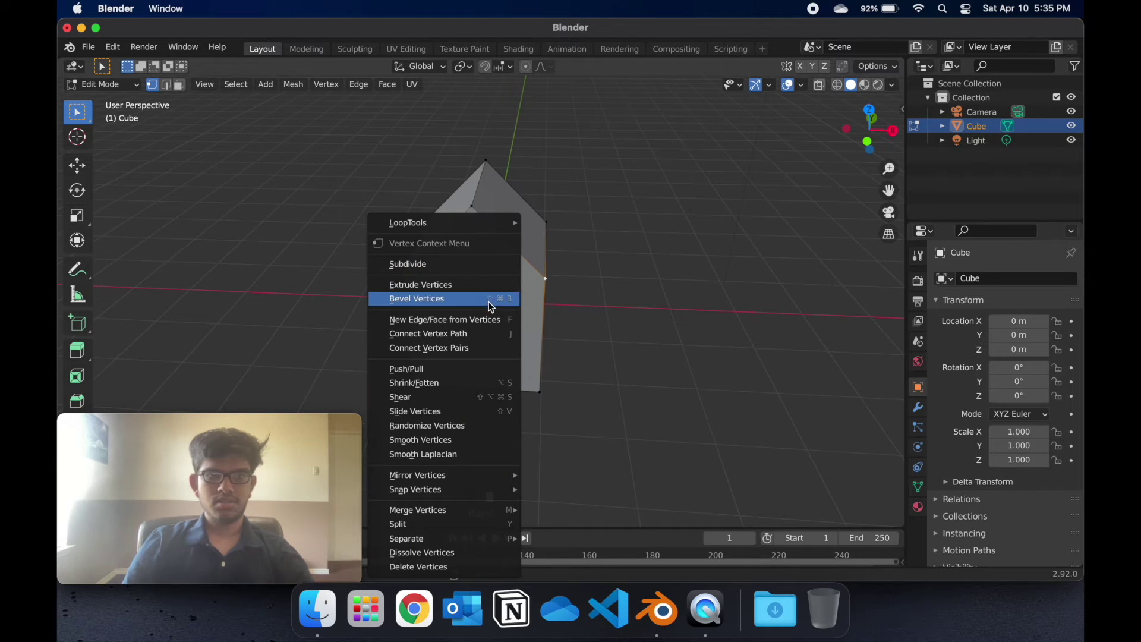
pyautogui.click(491, 332)
pyautogui.click(616, 291)
# Step: In face select mode, subdivide the square front wall face below the gable
pyautogui.click(181, 87)
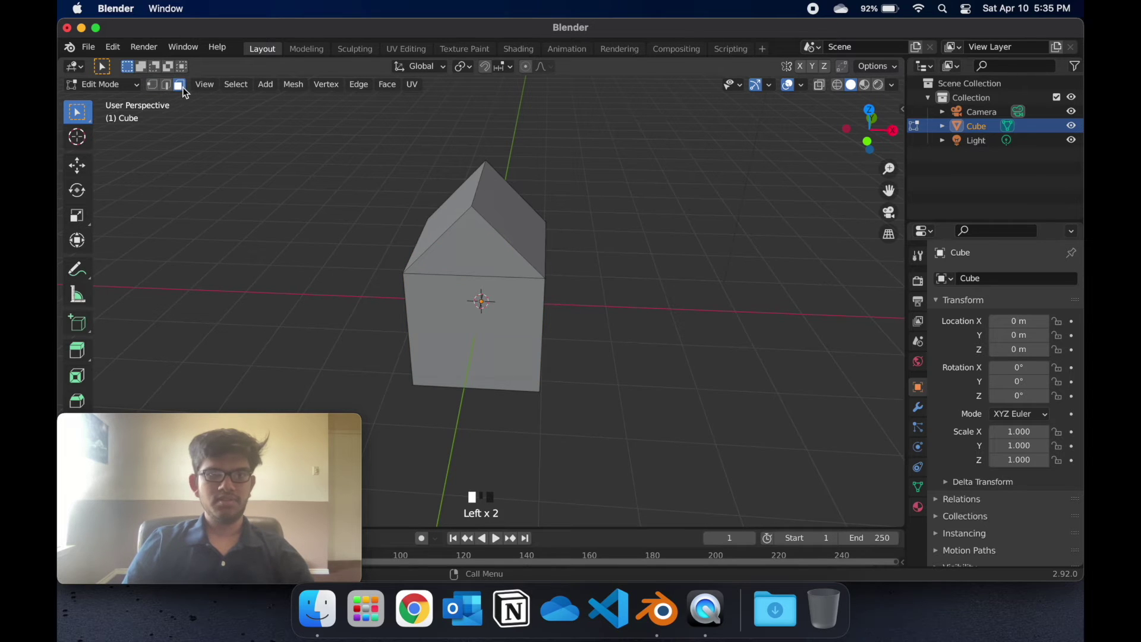
pyautogui.click(448, 249)
pyautogui.click(454, 324)
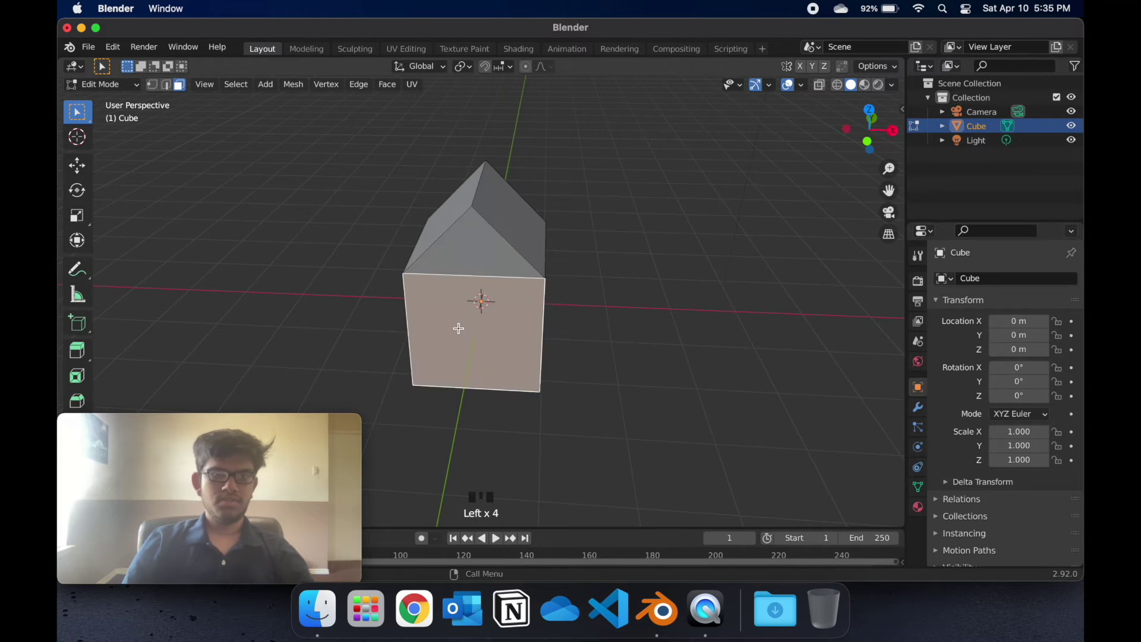
pyautogui.hscroll(-5, 461, 331)
pyautogui.click(520, 338)
pyautogui.click(461, 325)
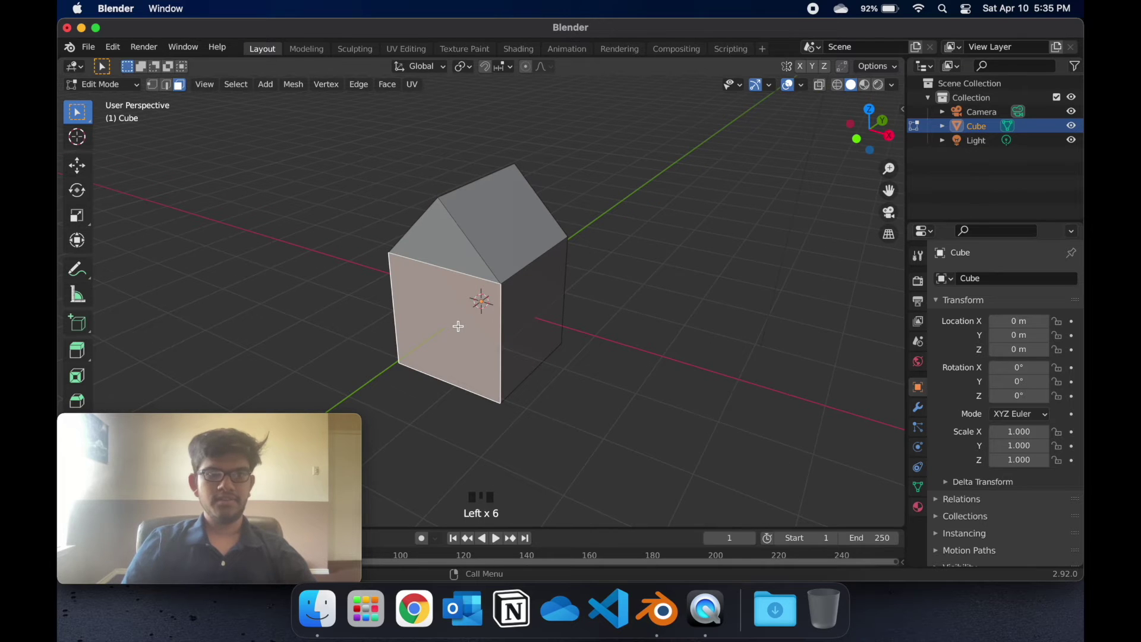
pyautogui.rightClick(445, 297)
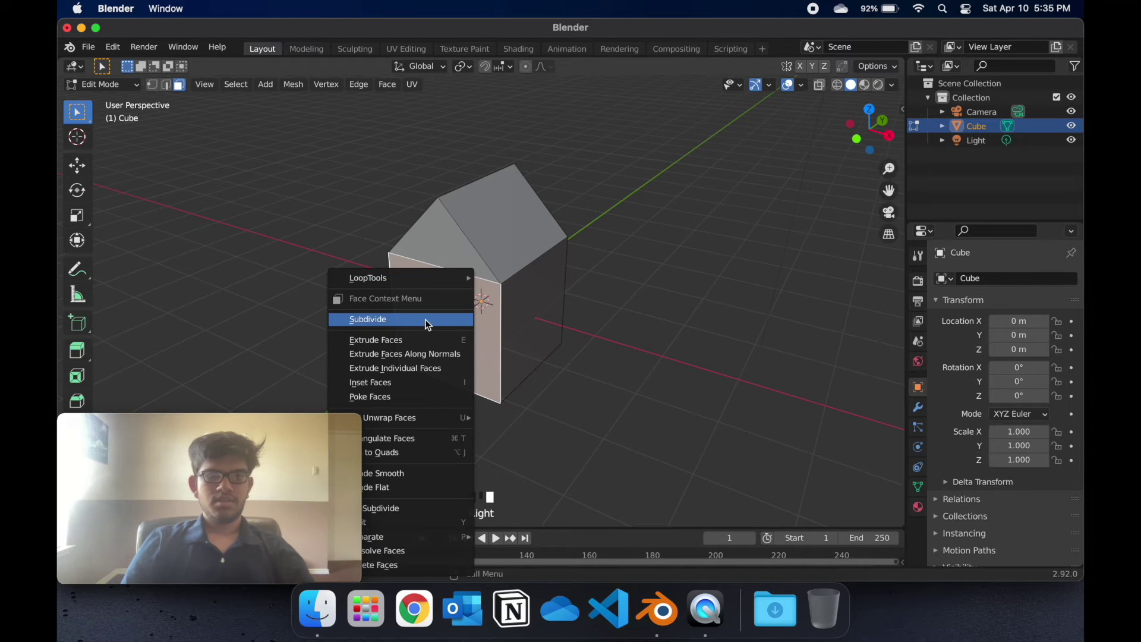
pyautogui.click(425, 319)
# Step: Set the number of cuts of the front wall's subdivision to 3
pyautogui.moveTo(331, 415)
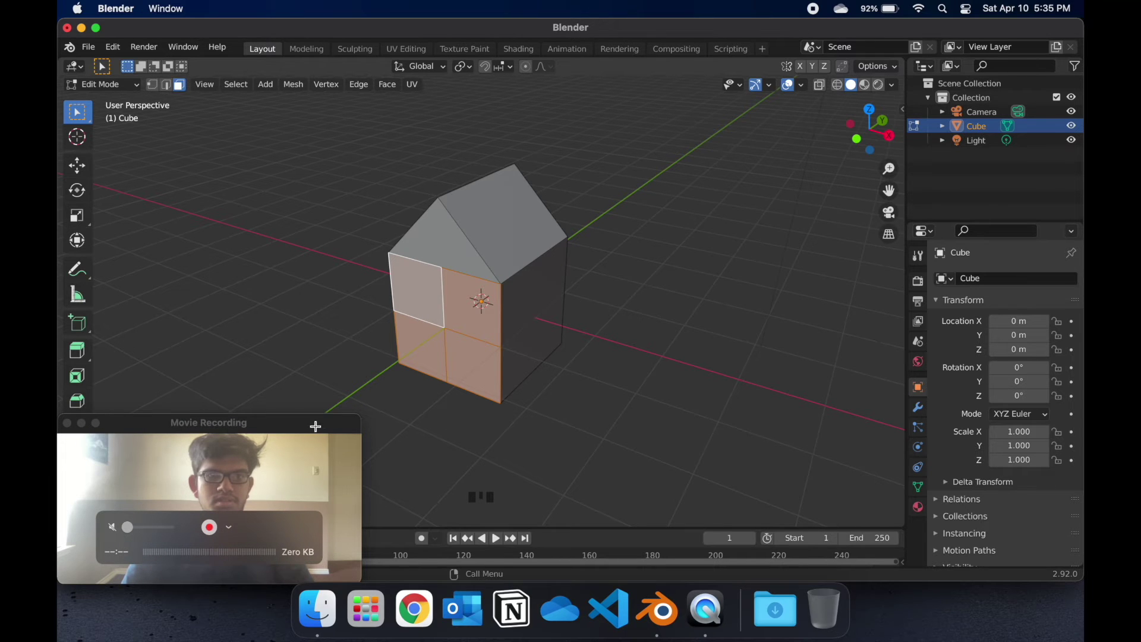
pyautogui.press('KP_3')
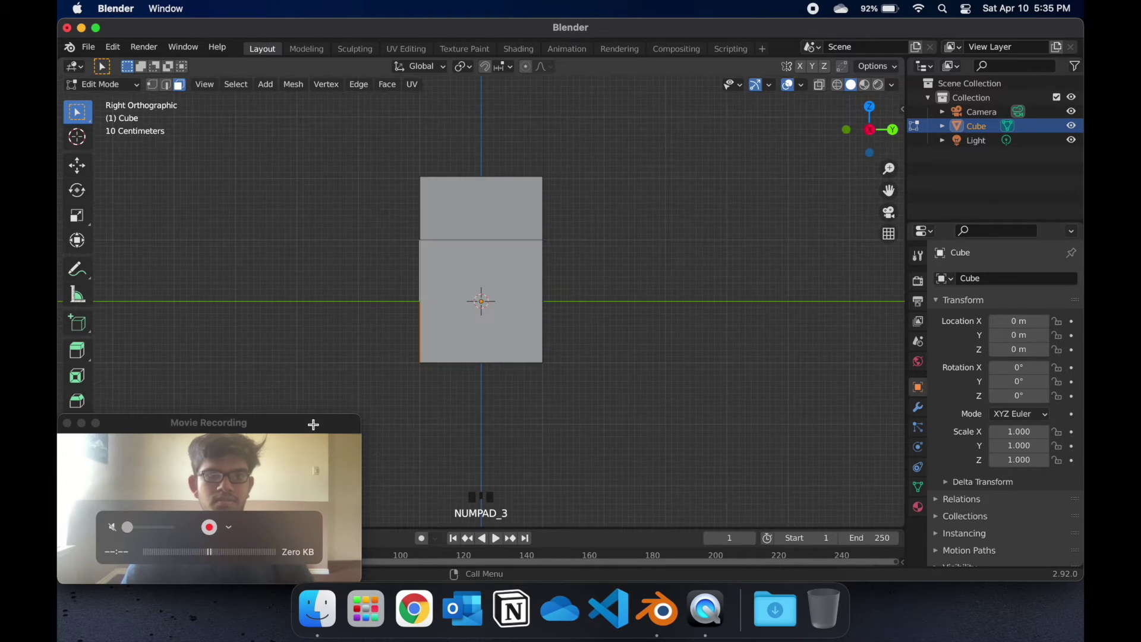
pyautogui.press('KP_1')
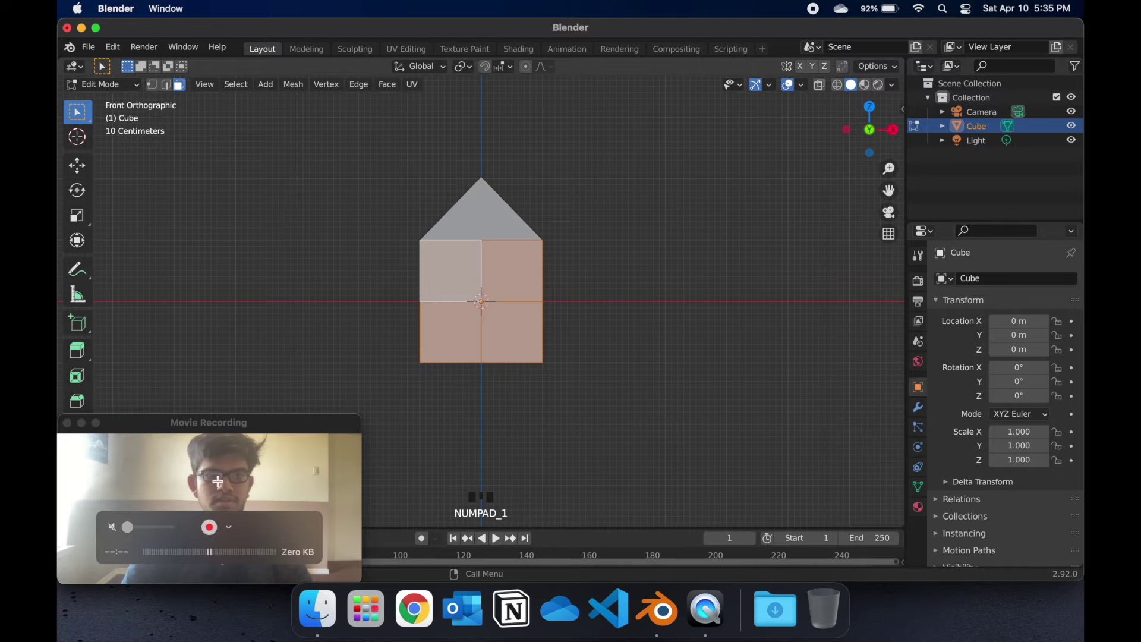
pyautogui.moveTo(253, 420); pyautogui.dragTo(400, 395)
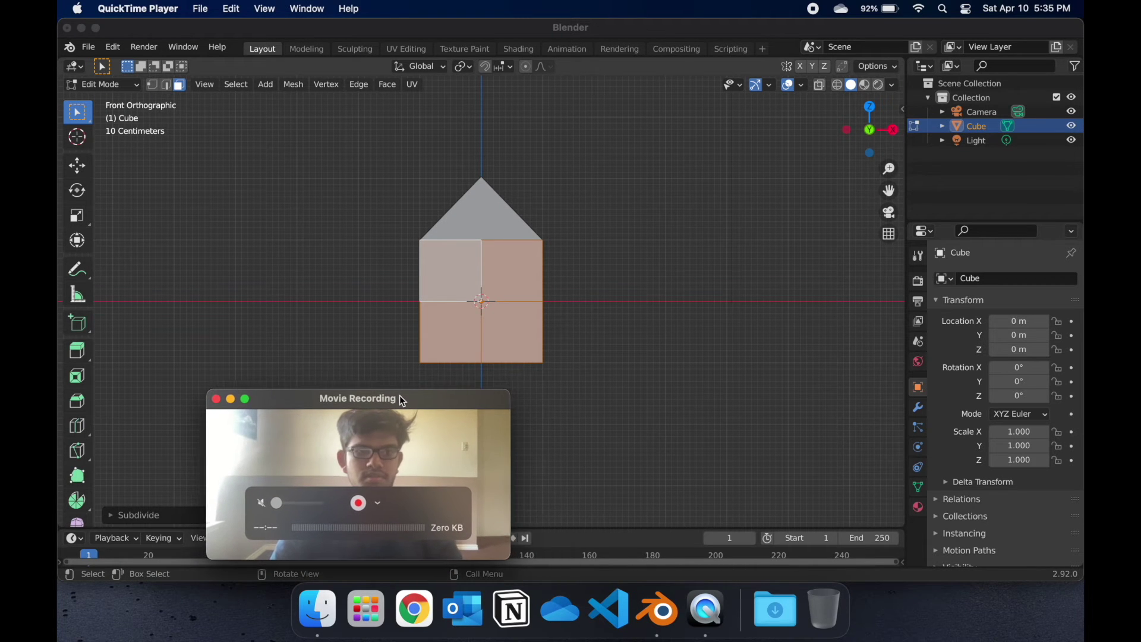
pyautogui.click(109, 515)
pyautogui.moveTo(277, 394); pyautogui.dragTo(389, 379)
pyautogui.click(290, 418)
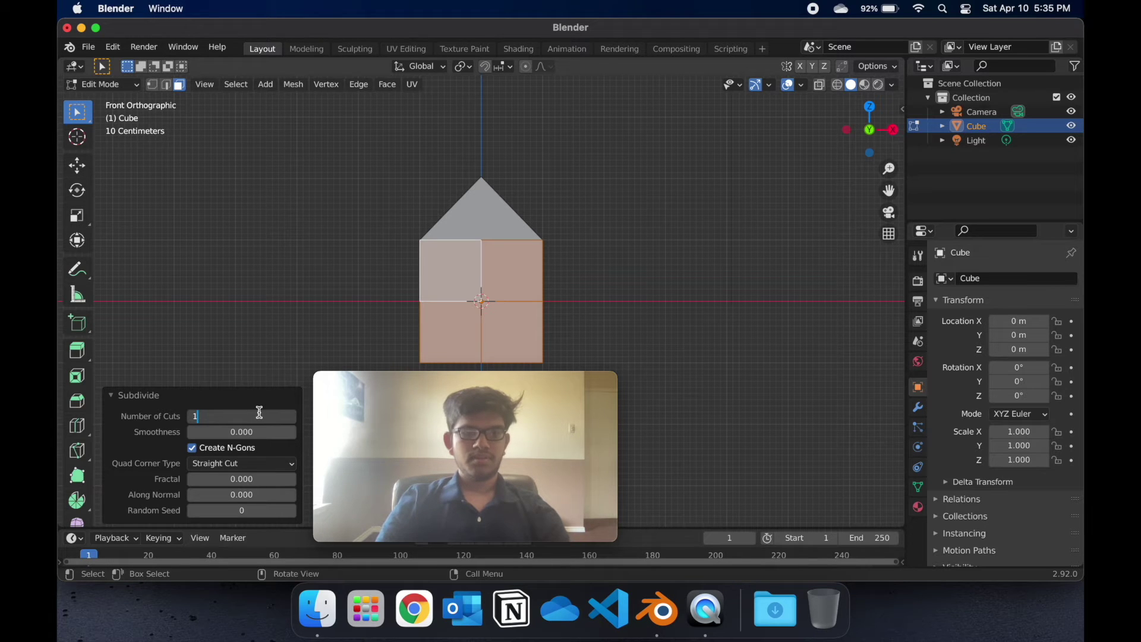
pyautogui.write('3')
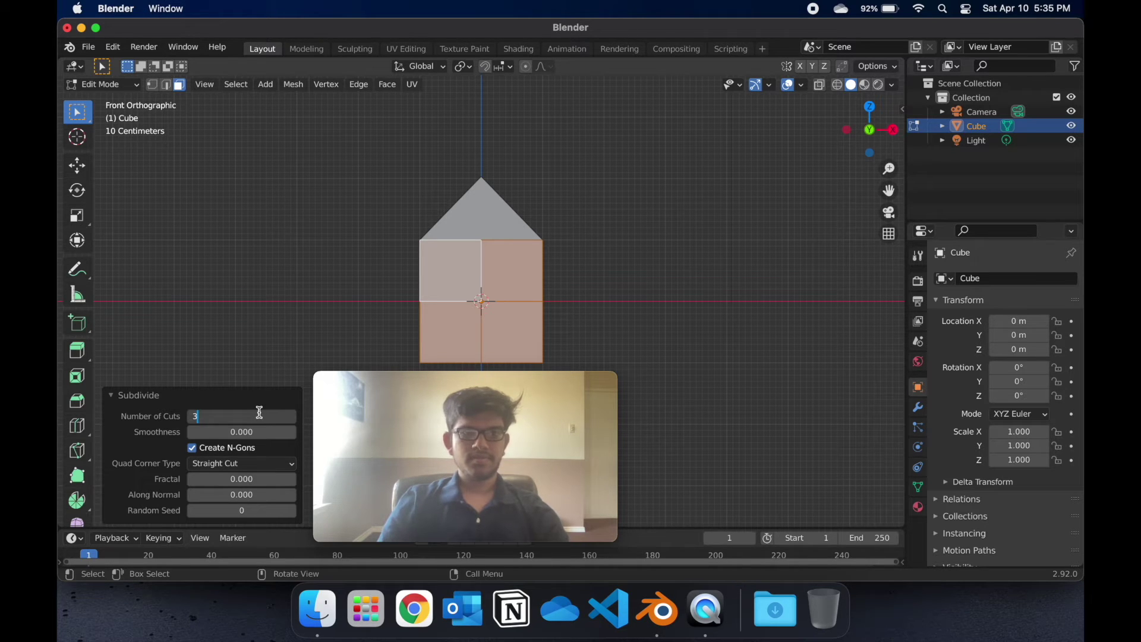
pyautogui.press('Return')
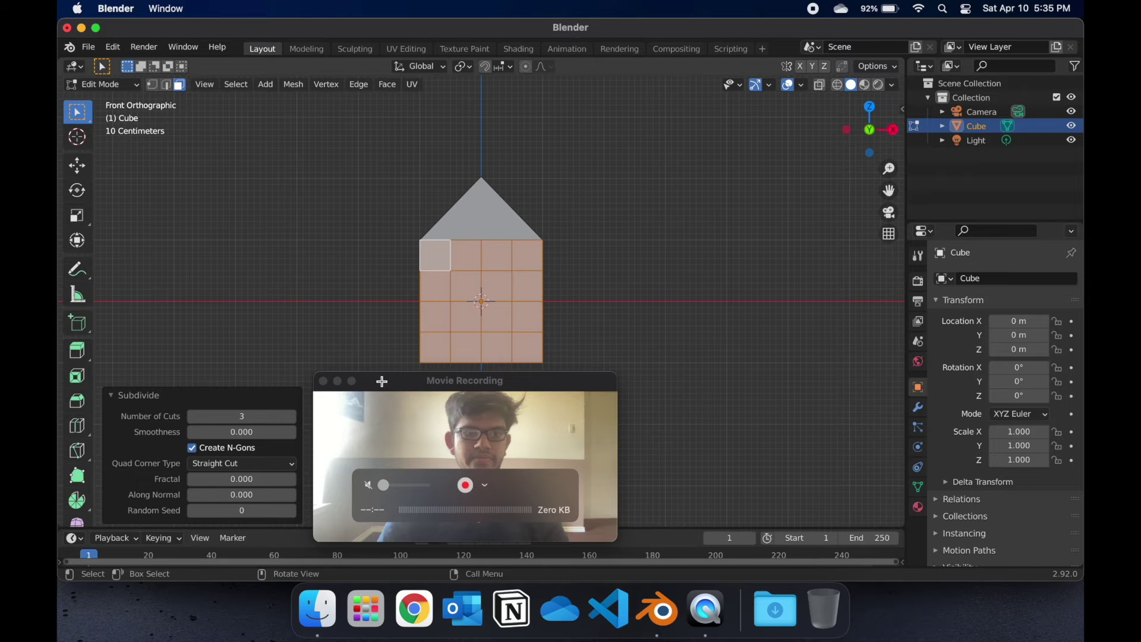
pyautogui.click(383, 380)
pyautogui.moveTo(380, 381); pyautogui.dragTo(169, 389)
# Step: Reshape the four centre faces of the front wall's grid into a circle with the LoopTools Circle operation
pyautogui.hscroll(5, 542, 303)
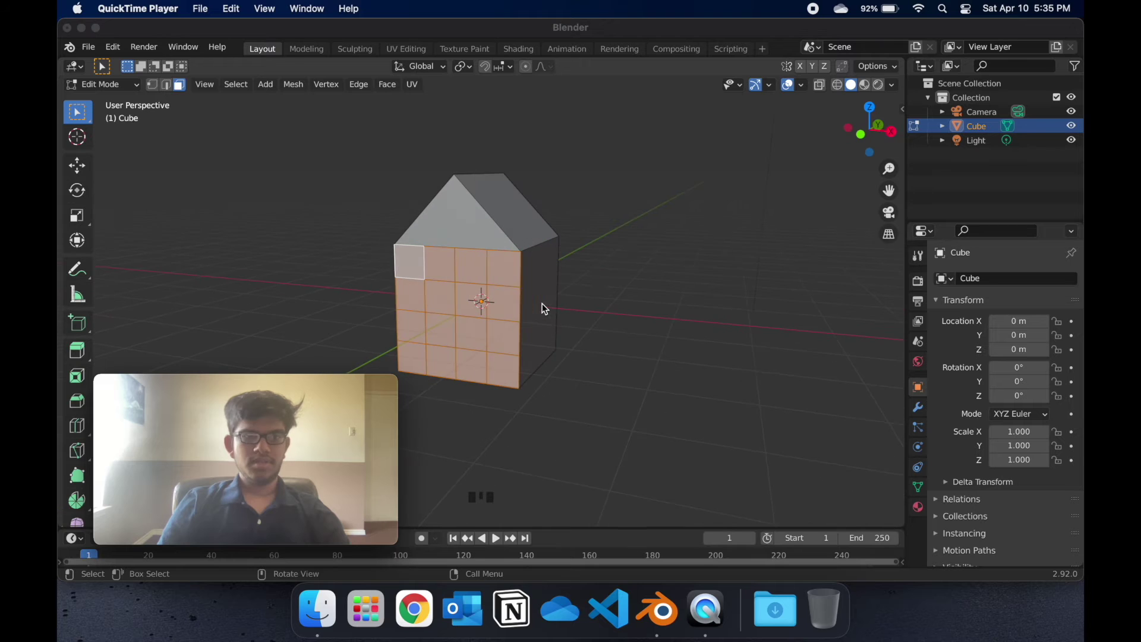
pyautogui.click(618, 313)
pyautogui.click(618, 313)
pyautogui.hscroll(-3, 618, 312)
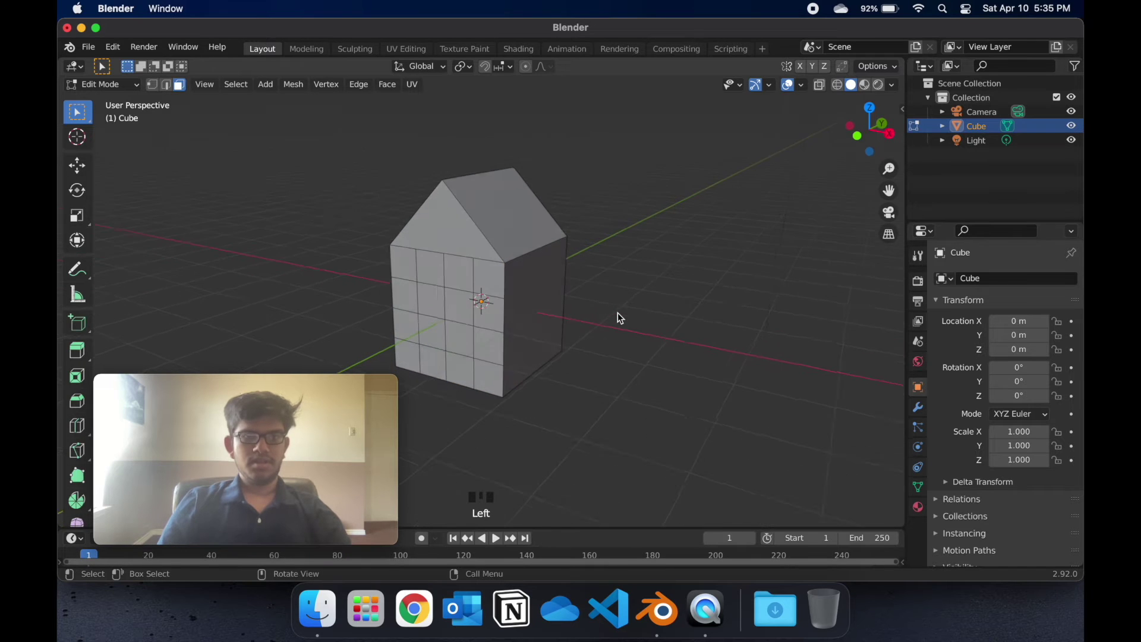
pyautogui.keyDown('shift'); pyautogui.click(456, 334); pyautogui.keyUp('shift')
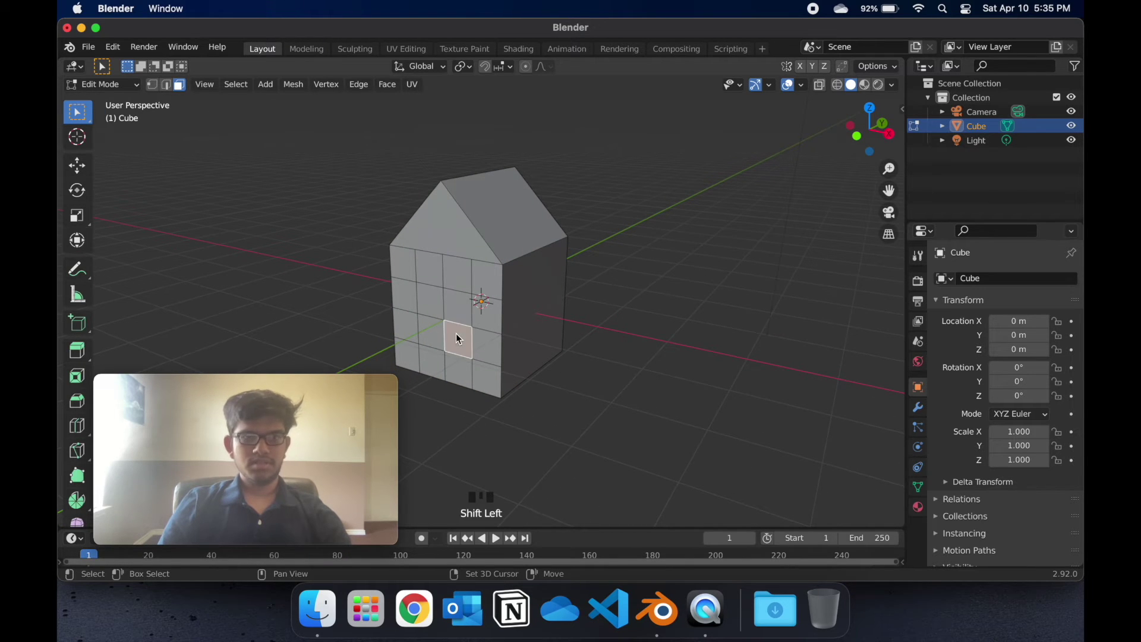
pyautogui.keyDown('shift'); pyautogui.click(432, 335); pyautogui.keyUp('shift')
pyautogui.keyDown('shift'); pyautogui.click(430, 300); pyautogui.keyUp('shift')
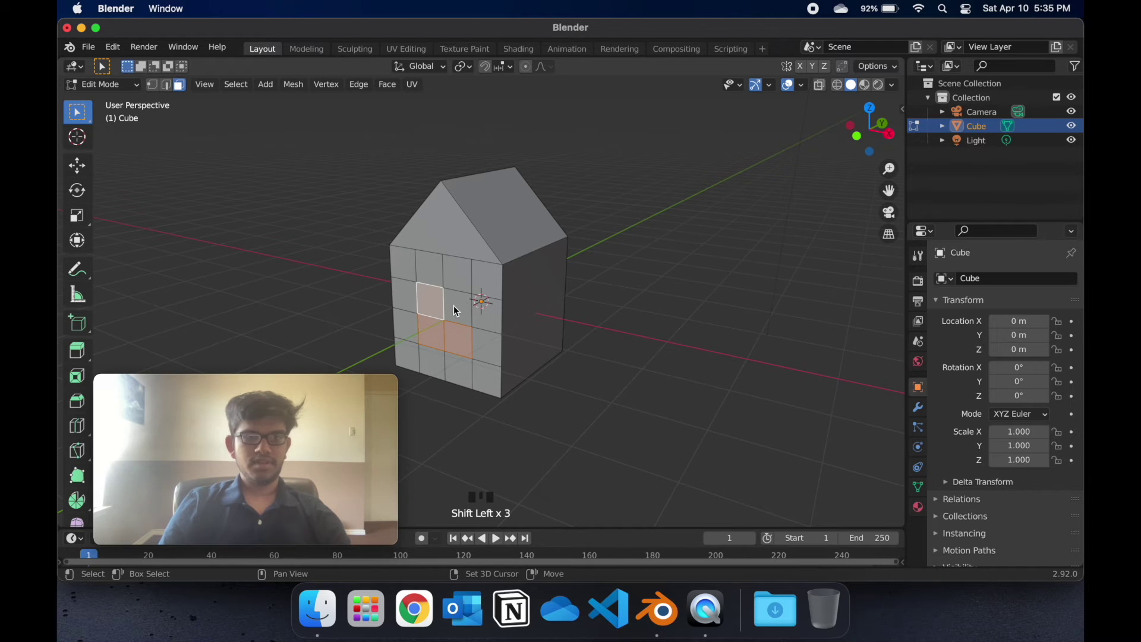
pyautogui.keyDown('shift'); pyautogui.click(458, 309); pyautogui.keyUp('shift')
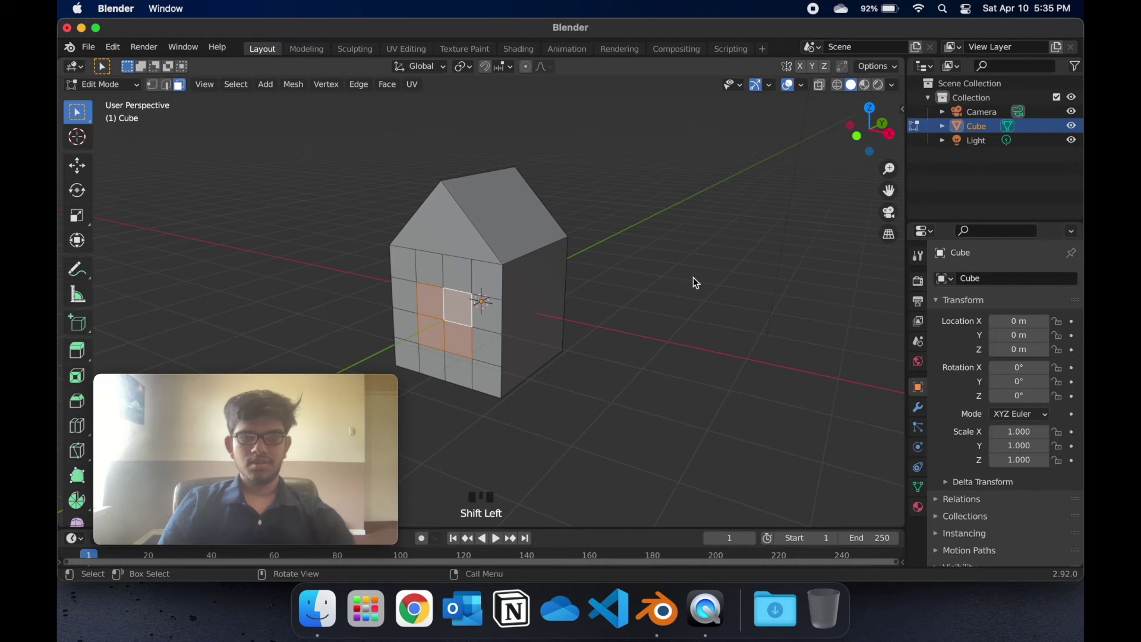
pyautogui.press('n')
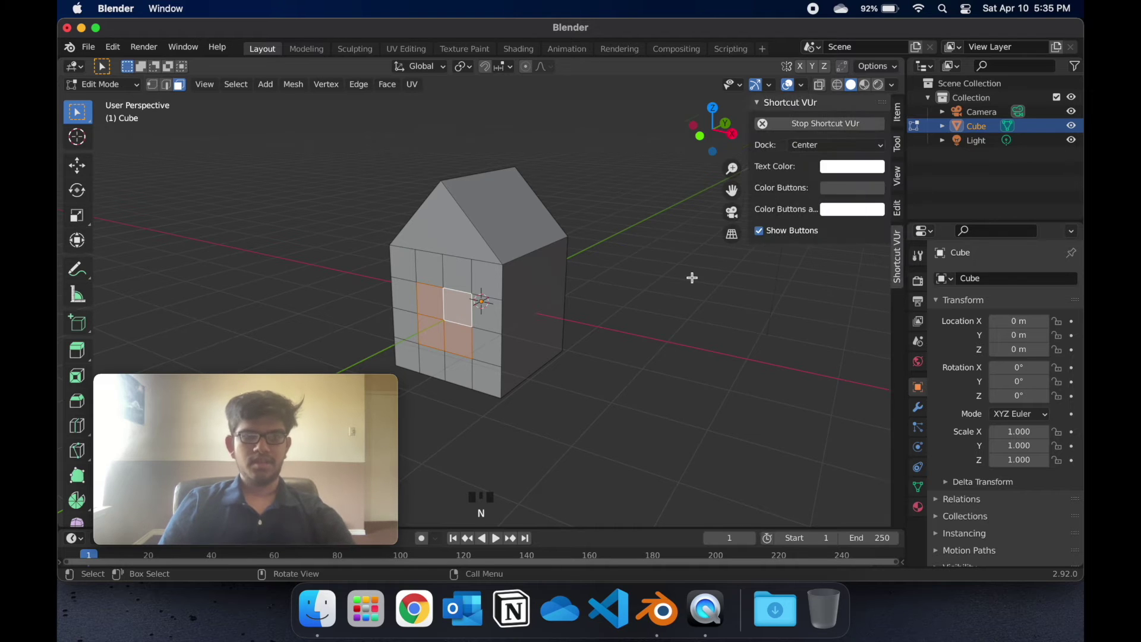
pyautogui.click(899, 146)
pyautogui.click(900, 176)
pyautogui.click(899, 209)
pyautogui.click(797, 120)
pyautogui.click(814, 159)
# Step: Scale the circular group of faces on the front wall down to a smaller size
pyautogui.hscroll(-5, 587, 332)
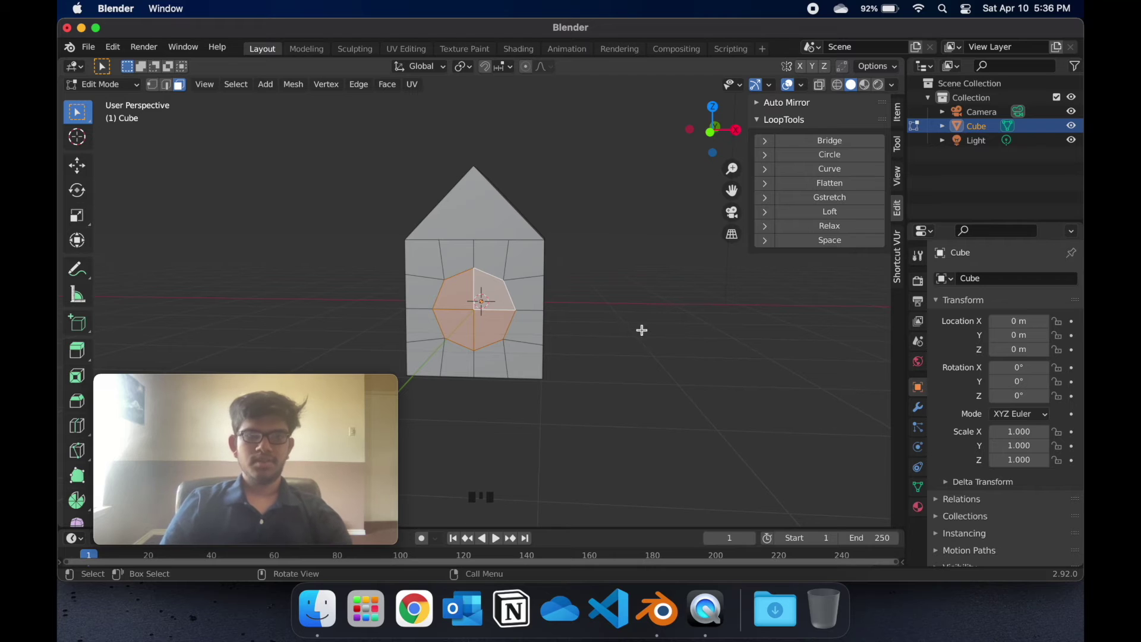
pyautogui.press('s')
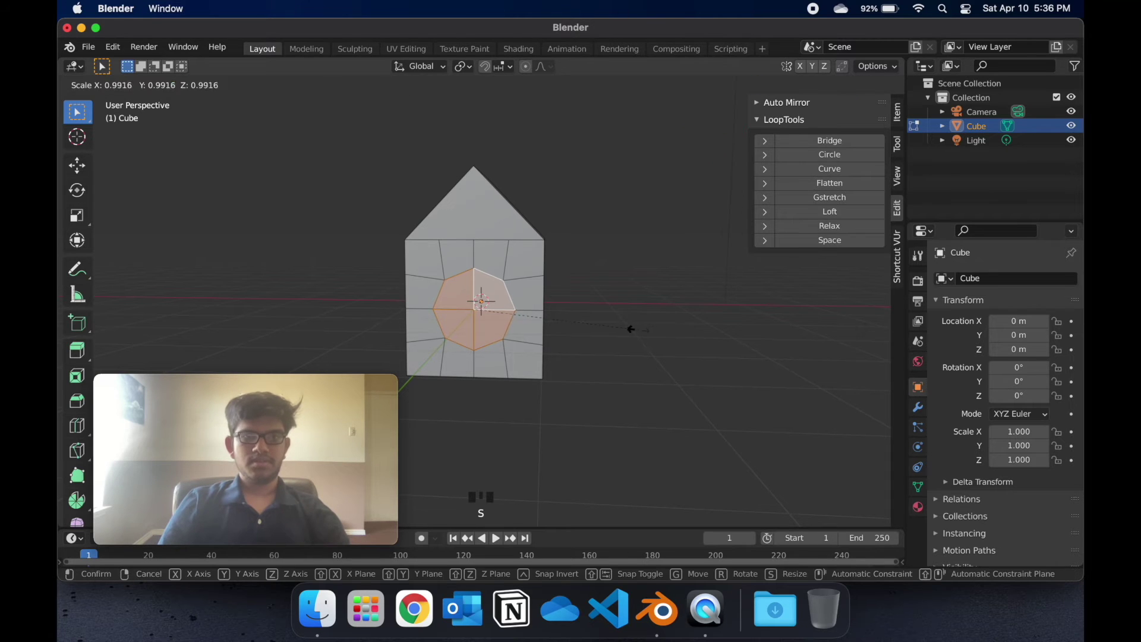
pyautogui.click(586, 319)
# Step: Try extruding the circular faces outward from the front wall by about 1.34 m
pyautogui.hscroll(5, 587, 319)
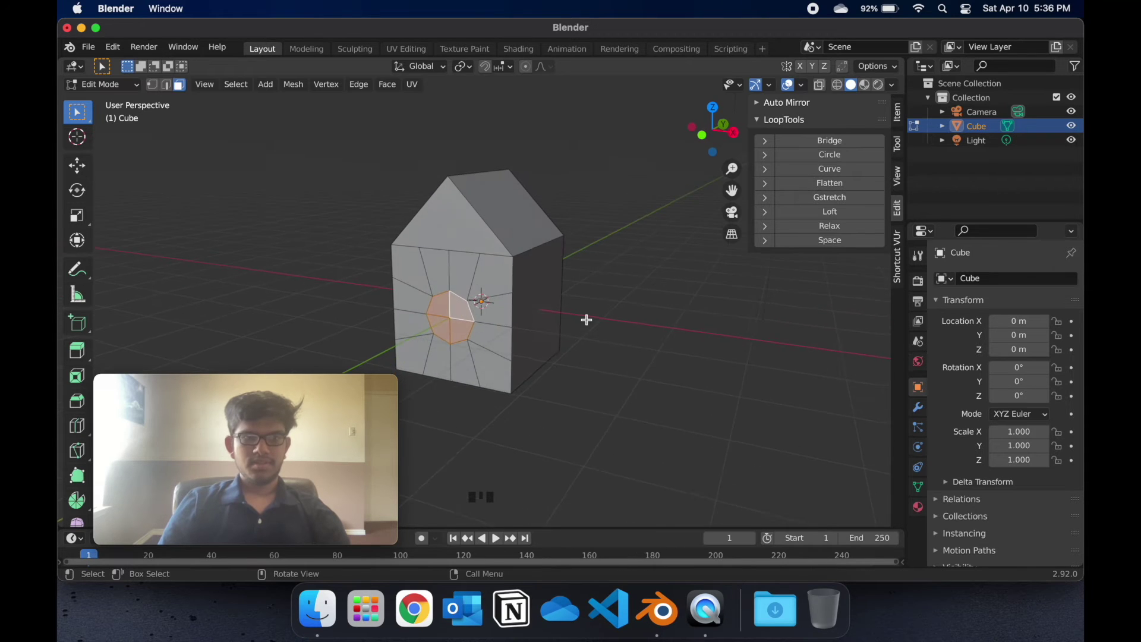
pyautogui.hscroll(3, 587, 320)
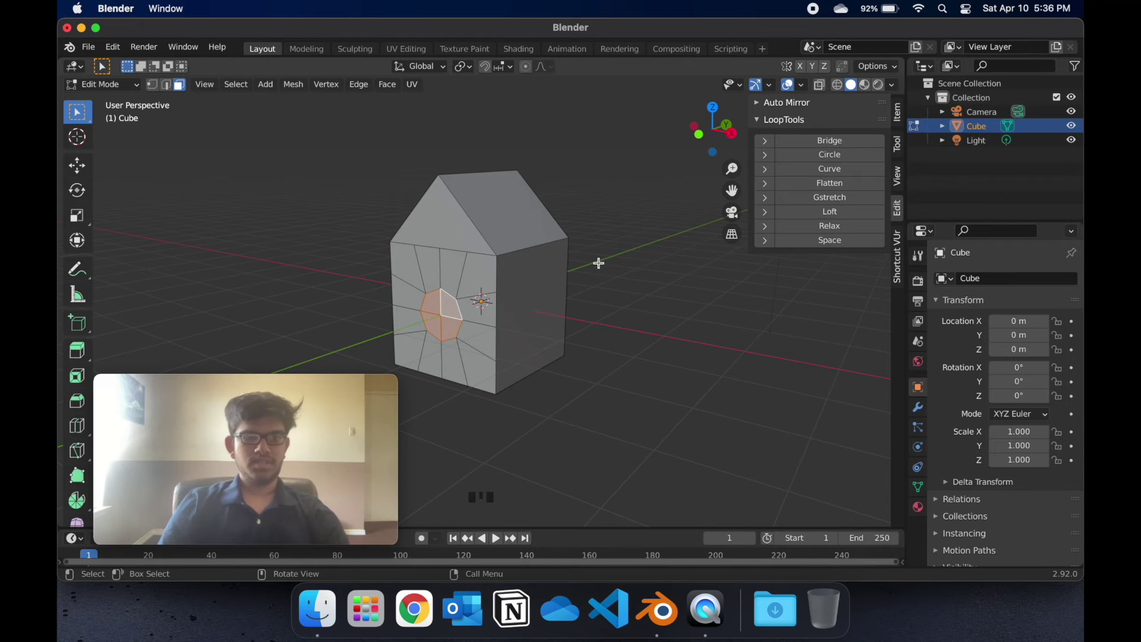
pyautogui.press('e')
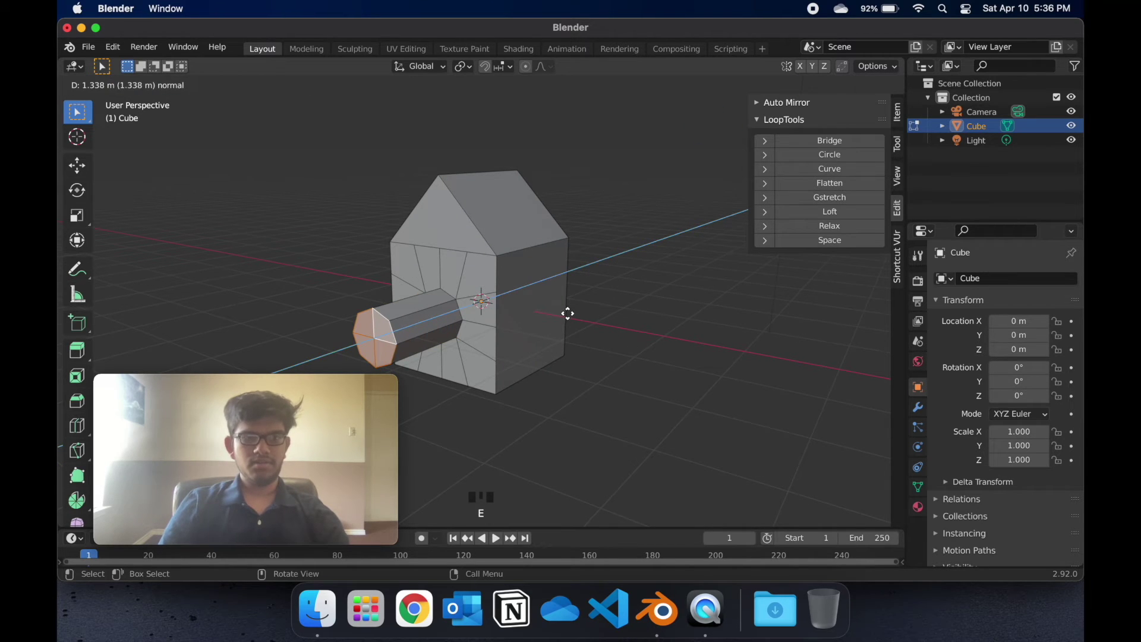
pyautogui.click(567, 314)
pyautogui.press('super+z')
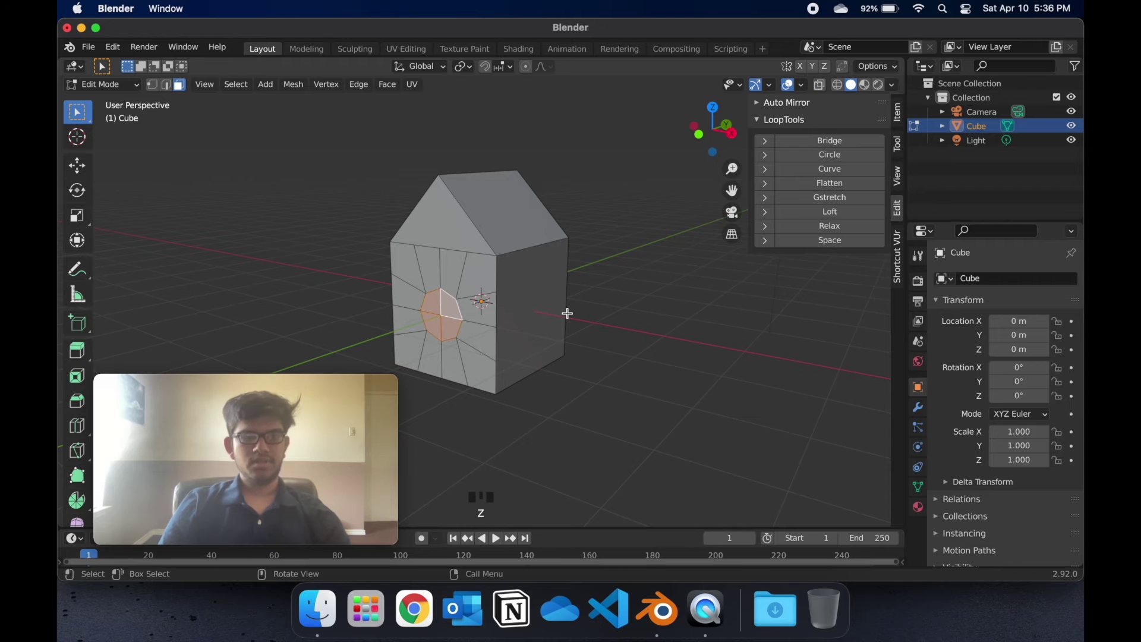
# Step: Extrude the circular faces about 0.36 m inward to form a round recess in the front wall, then deselect them
pyautogui.press('e')
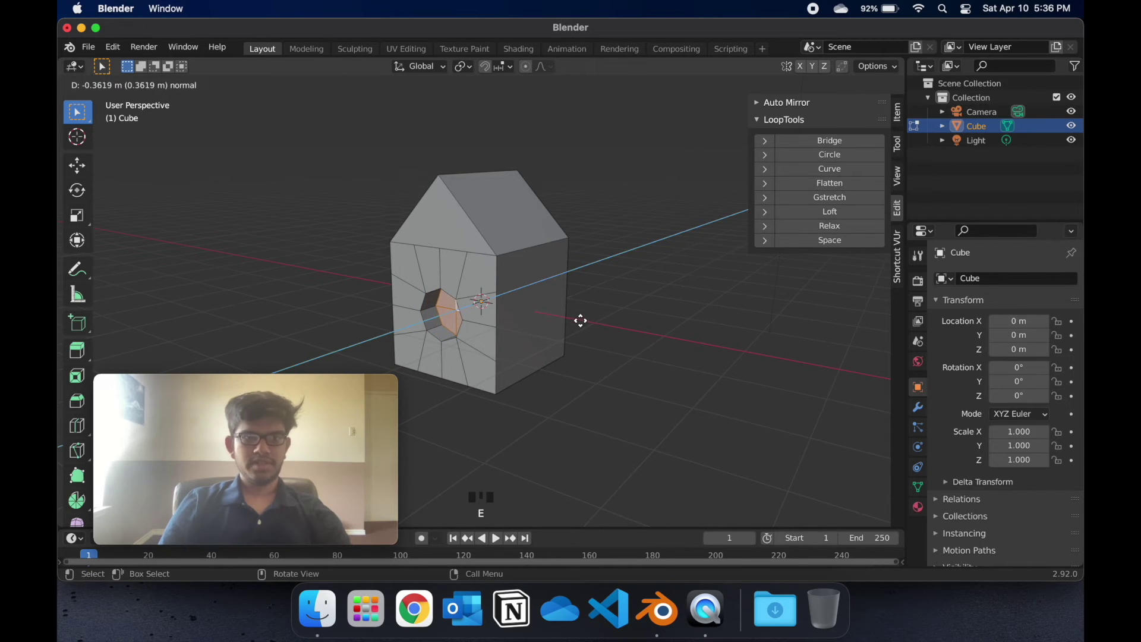
pyautogui.click(581, 320)
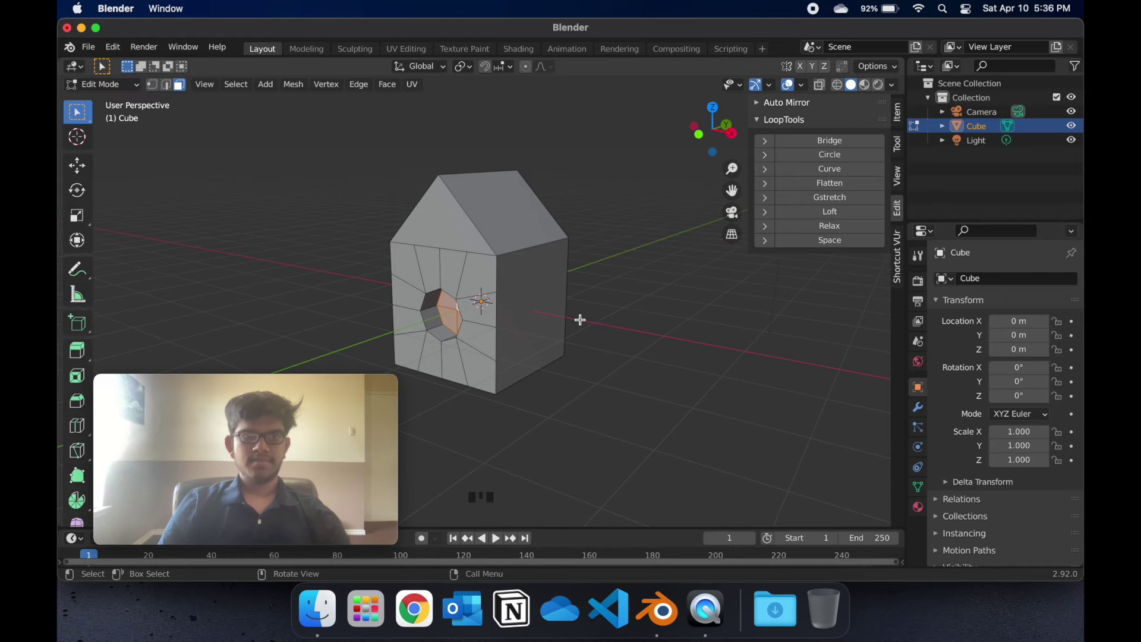
pyautogui.click(642, 320)
pyautogui.hscroll(-3, 642, 321)
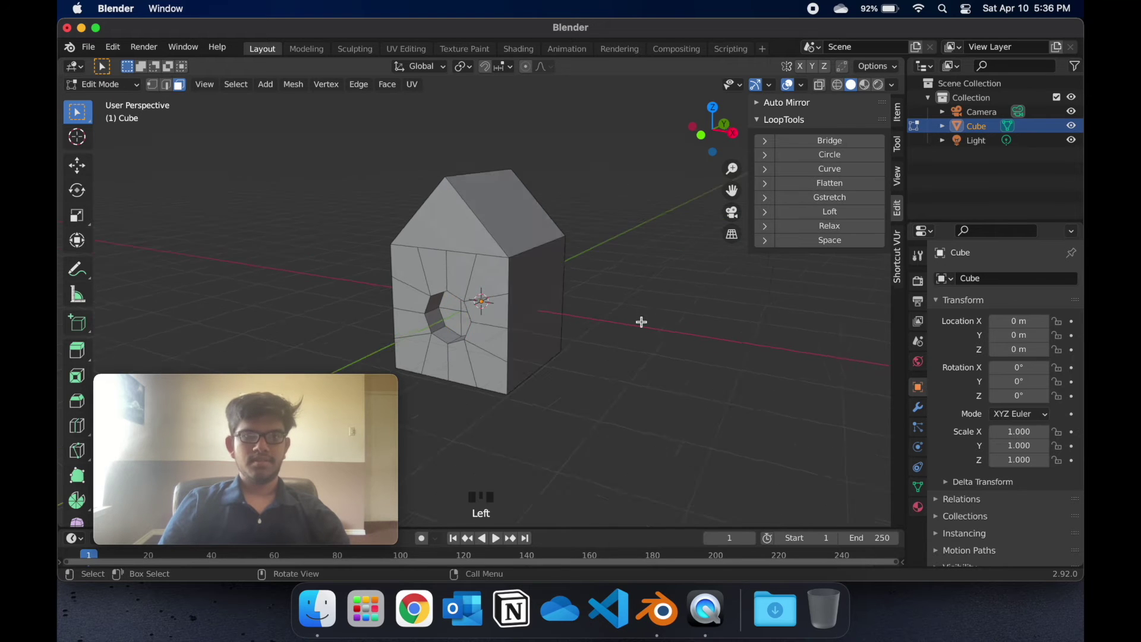
# Step: Leave mesh editing of the house and return to Object Mode
pyautogui.press('Tab')
pyautogui.hscroll(-3, 642, 321)
pyautogui.hscroll(-10, 642, 321)
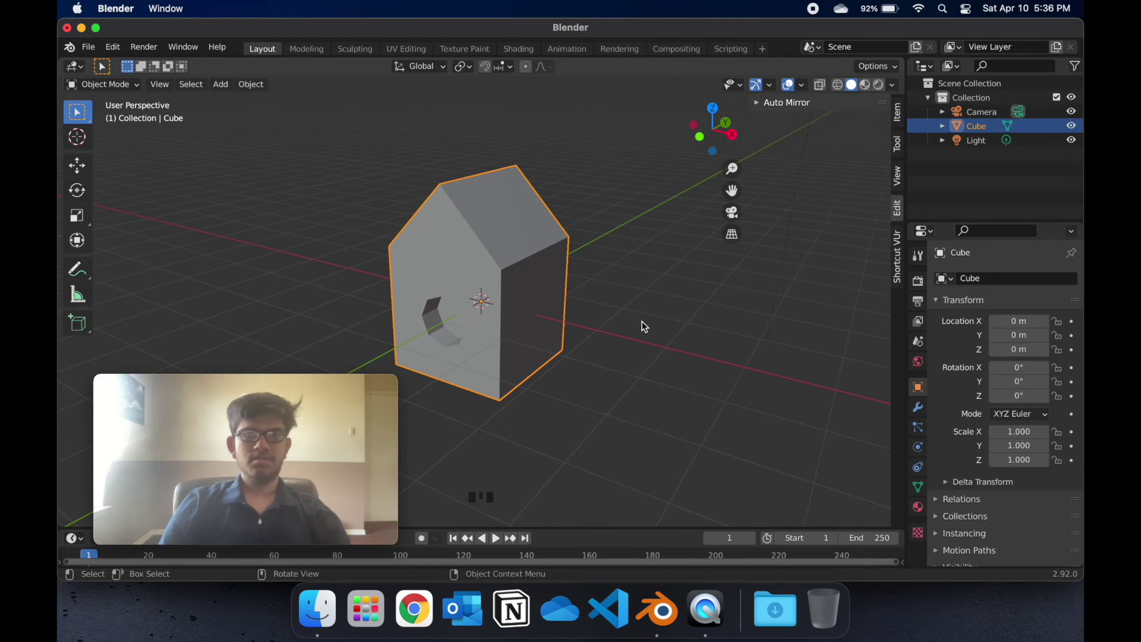
# Step: Extrude both sloping roof faces of the house outward along their normals to form a thick overhanging roof, and return to Object Mode
pyautogui.press('Tab')
pyautogui.click(527, 223)
pyautogui.hscroll(-10, 527, 223)
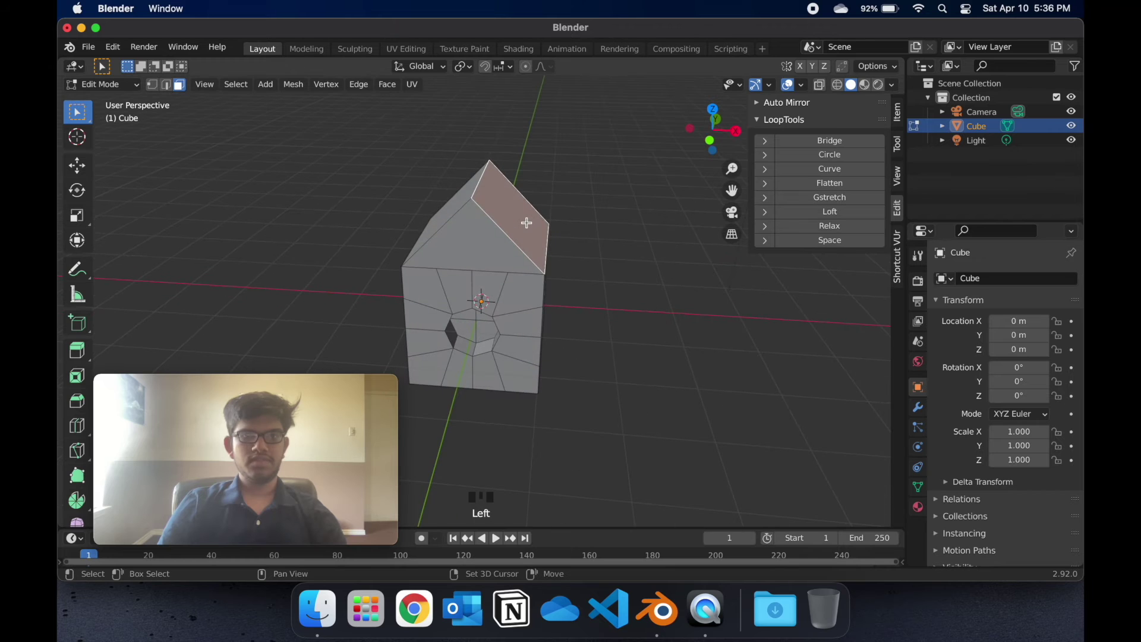
pyautogui.hscroll(-5, 528, 224)
pyautogui.keyDown('shift'); pyautogui.click(486, 211); pyautogui.keyUp('shift')
pyautogui.hscroll(-5, 570, 215)
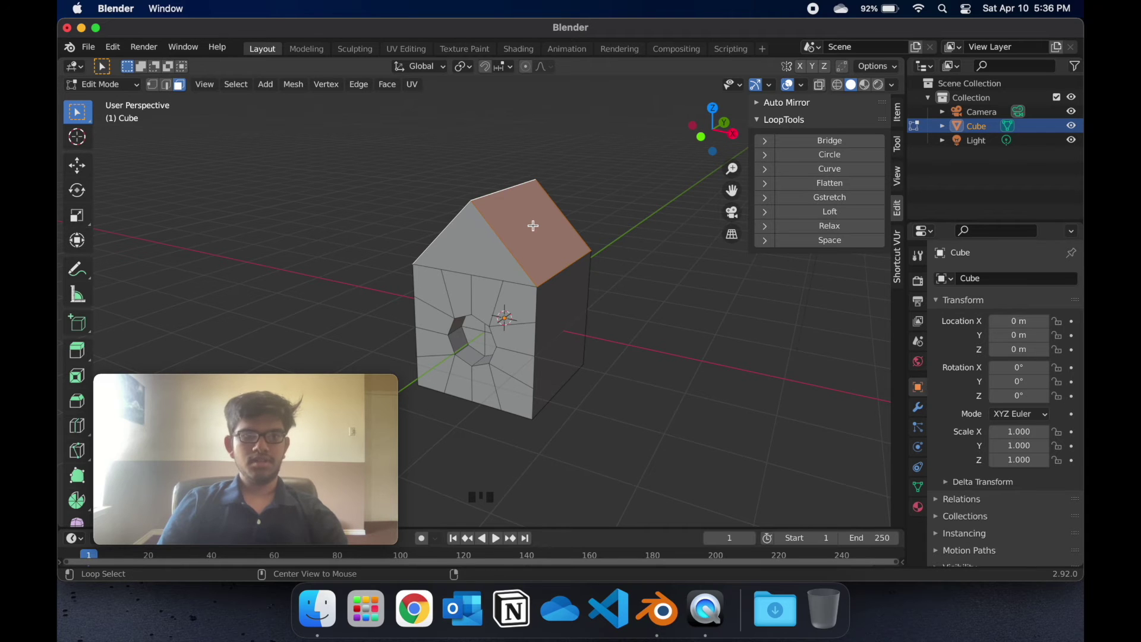
pyautogui.hotkey('alt', 'e')
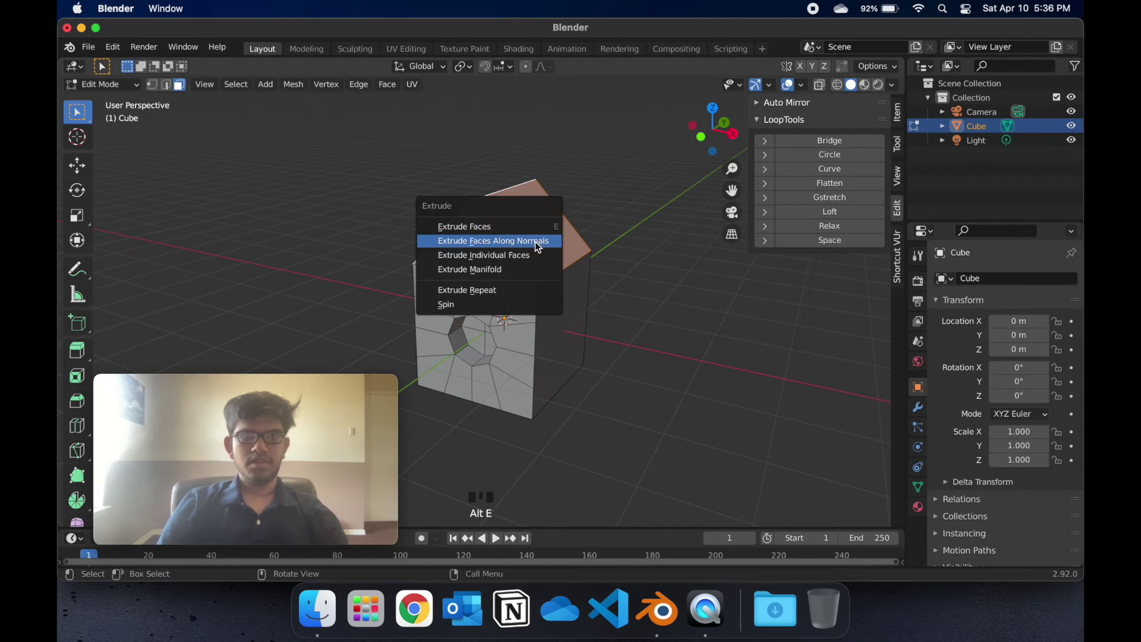
pyautogui.click(535, 241)
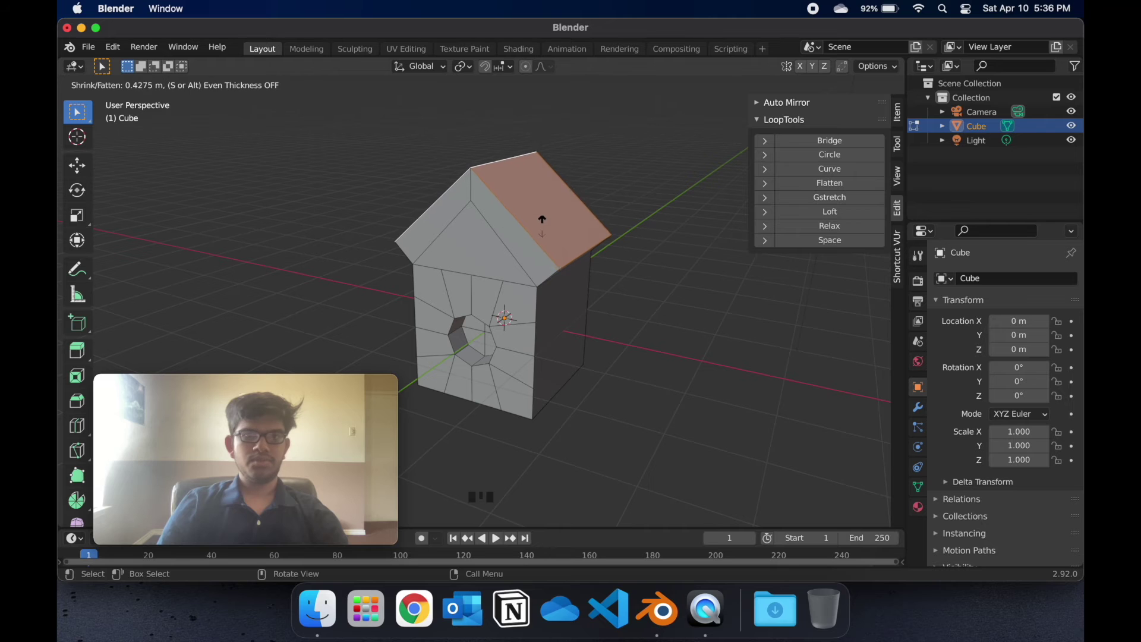
pyautogui.click(544, 223)
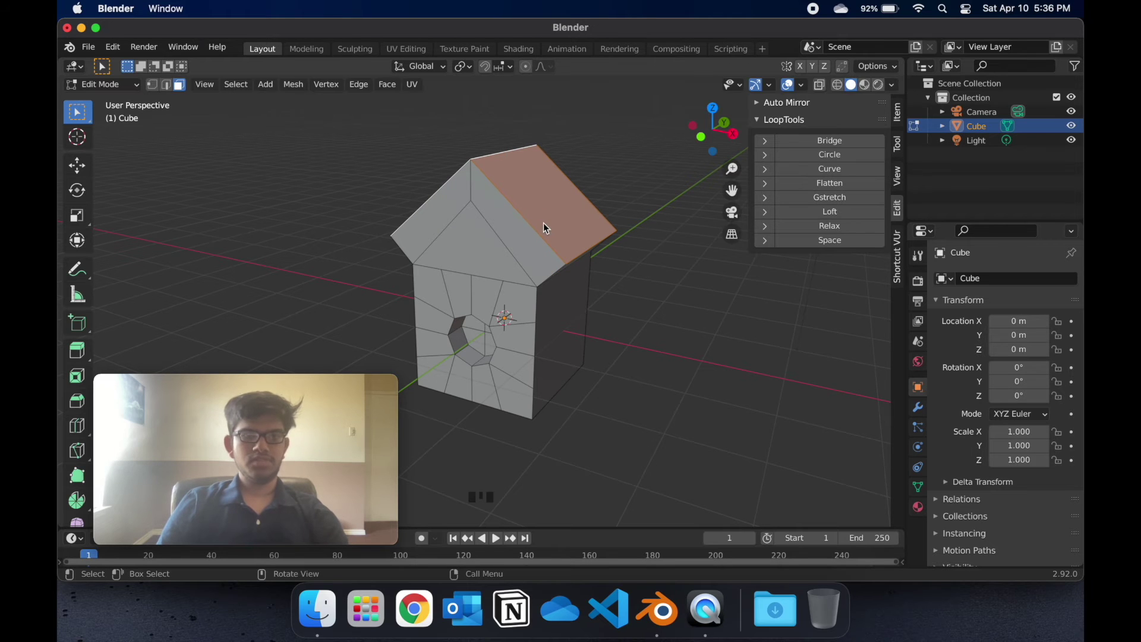
pyautogui.hscroll(5, 543, 223)
pyautogui.click(629, 333)
pyautogui.press('Tab')
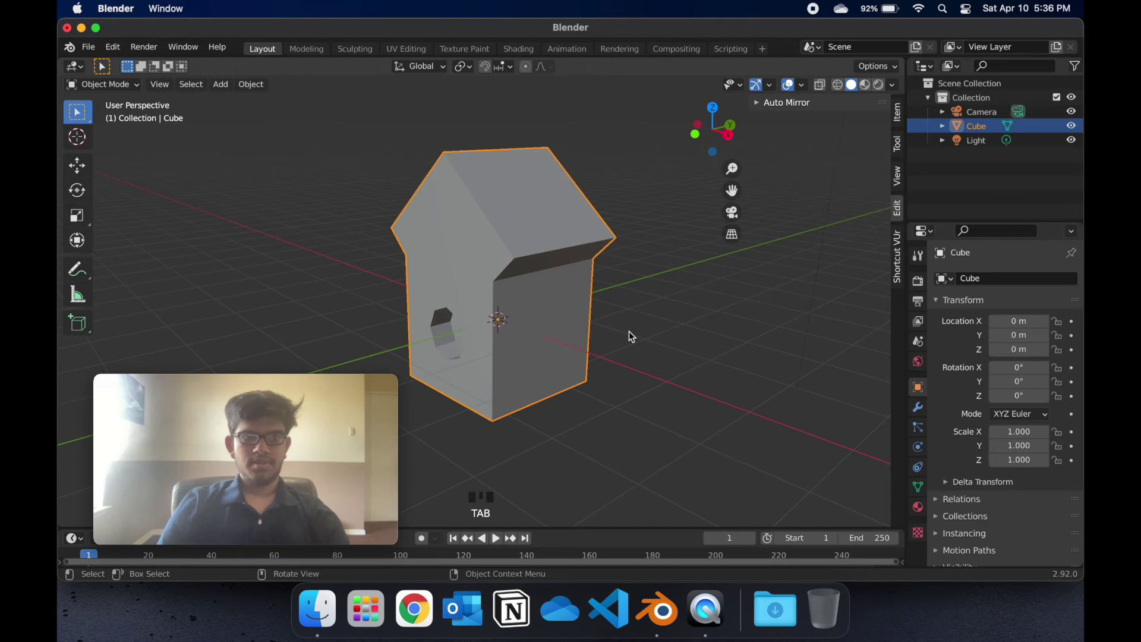
# Step: Add a cylinder mesh with 12 vertices to the scene
pyautogui.hscroll(-5, 629, 330)
pyautogui.hscroll(5, 628, 330)
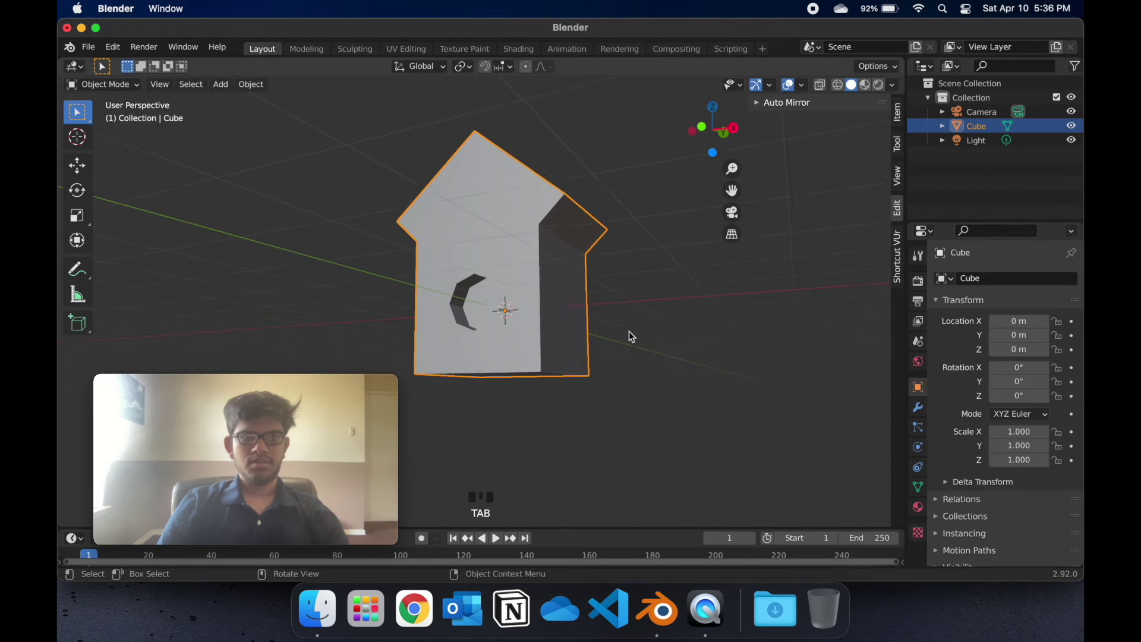
pyautogui.hscroll(-5, 629, 330)
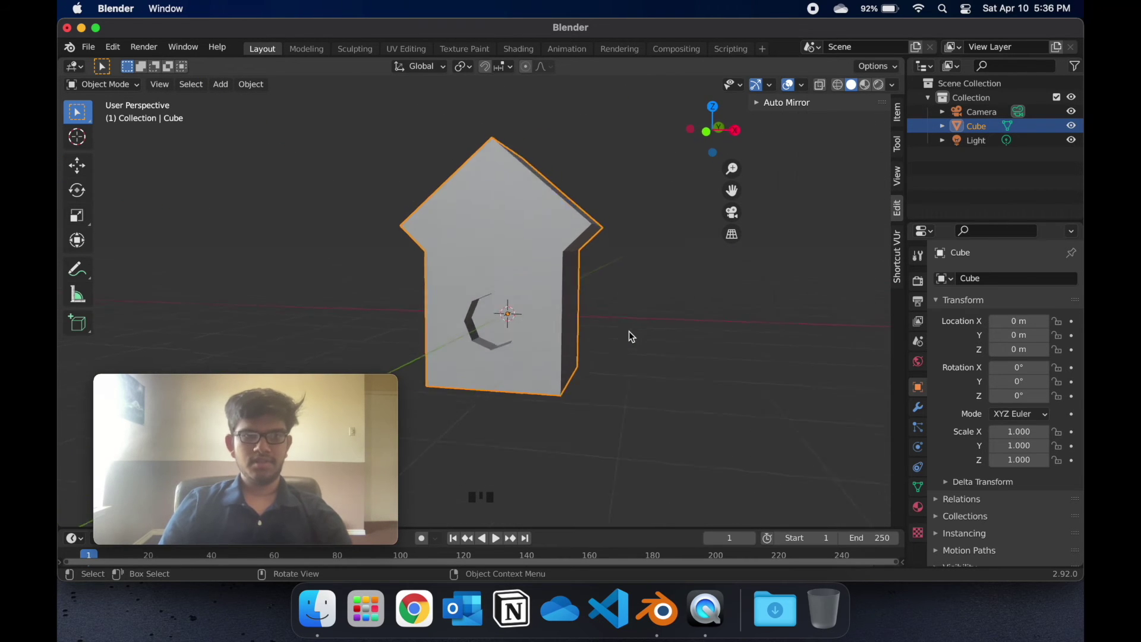
pyautogui.hscroll(-5, 504, 352)
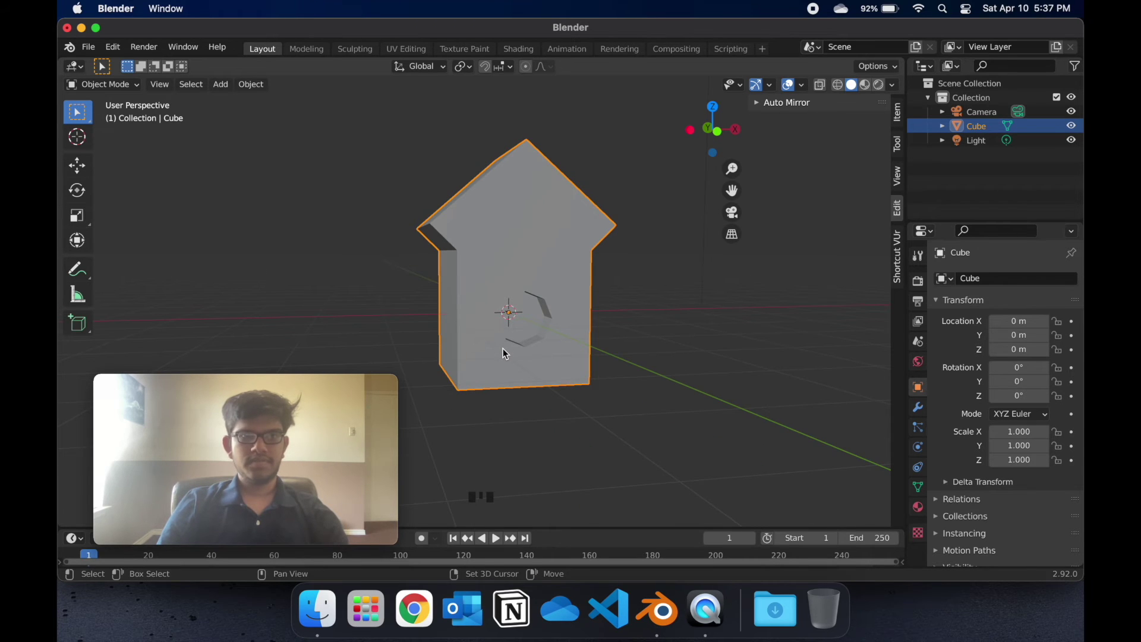
pyautogui.hotkey('shift', 'a')
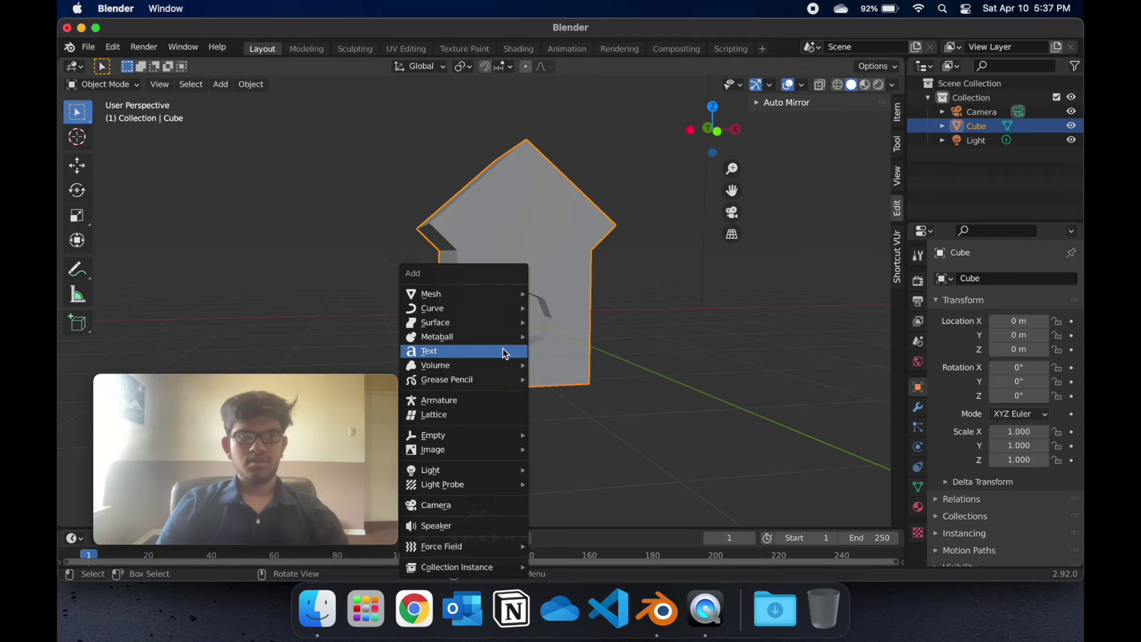
pyautogui.moveTo(482, 298)
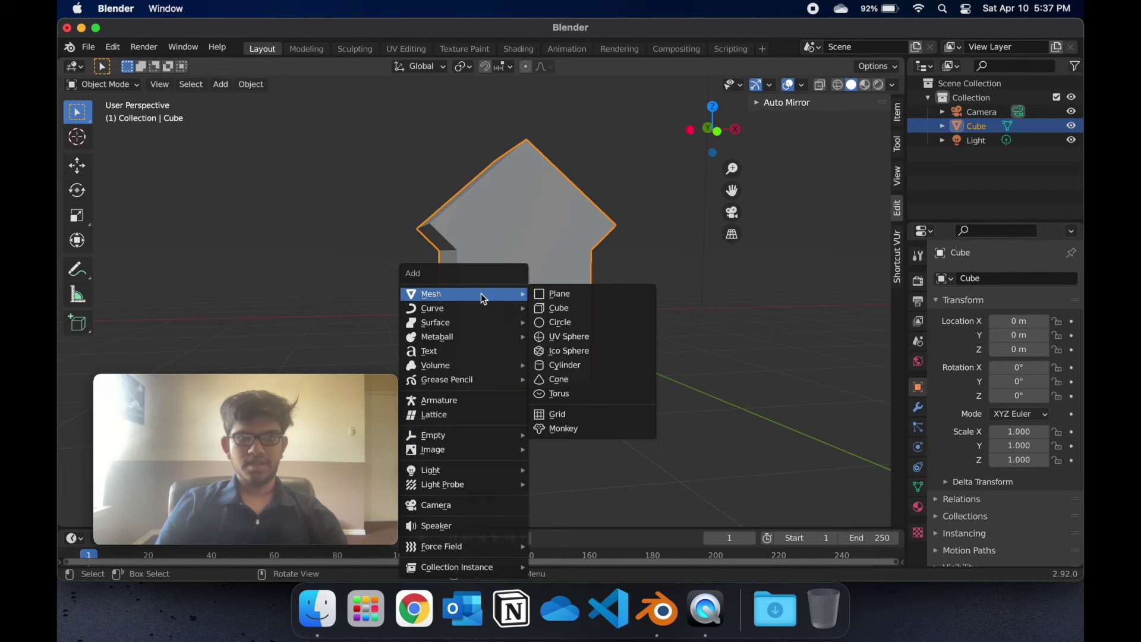
pyautogui.click(564, 365)
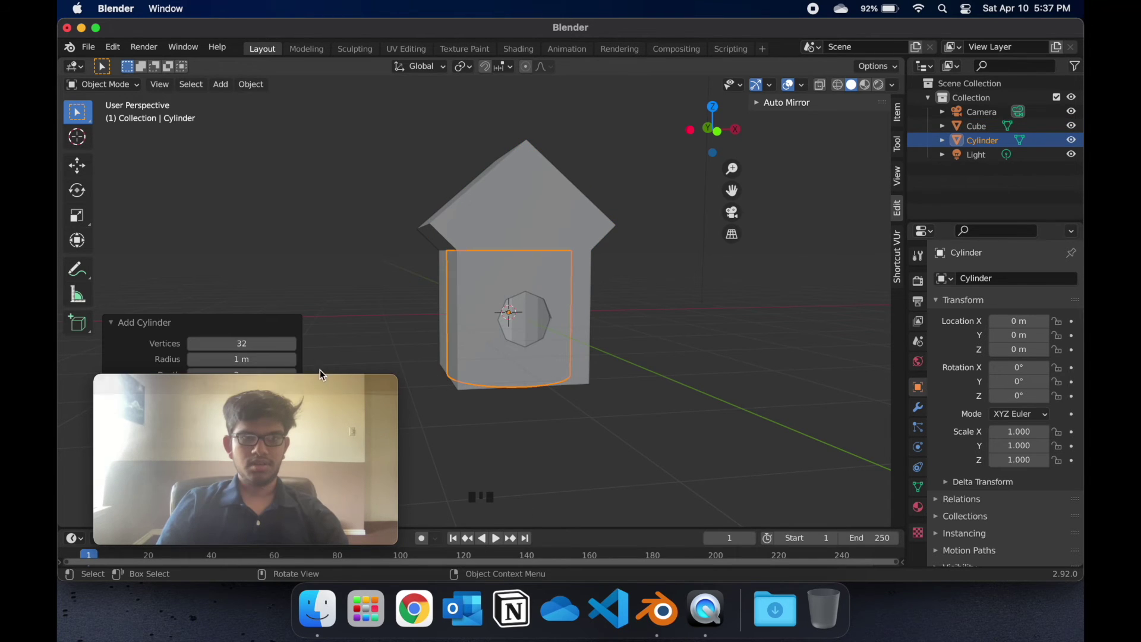
pyautogui.click(268, 344)
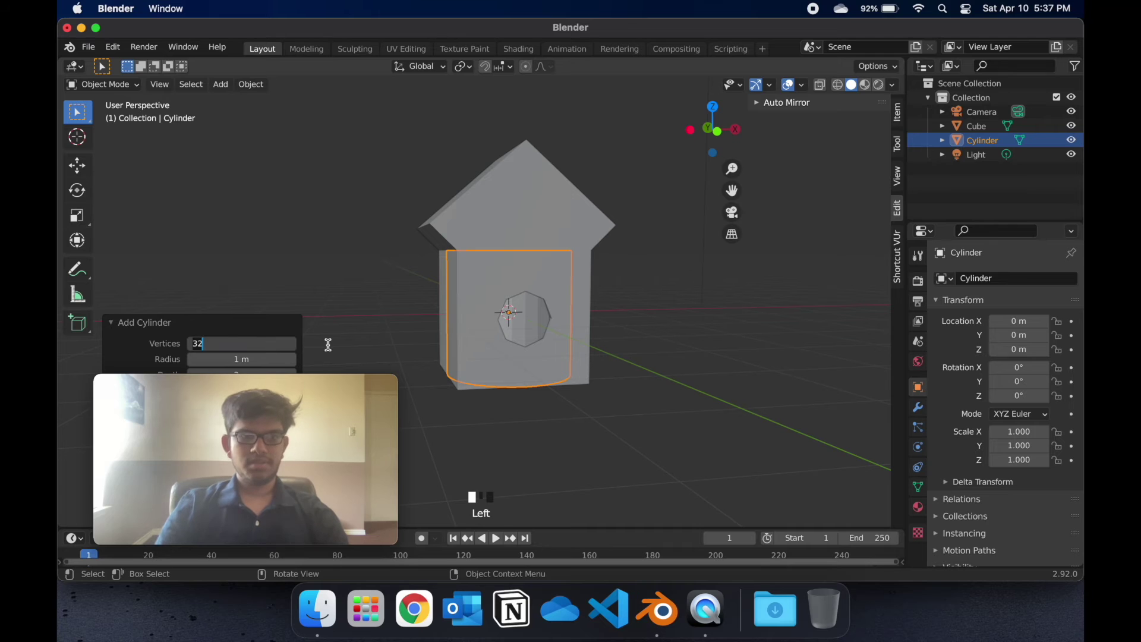
pyautogui.press('BackSpace')
pyautogui.press('BackSpace')
pyautogui.write('12')
pyautogui.press('Return')
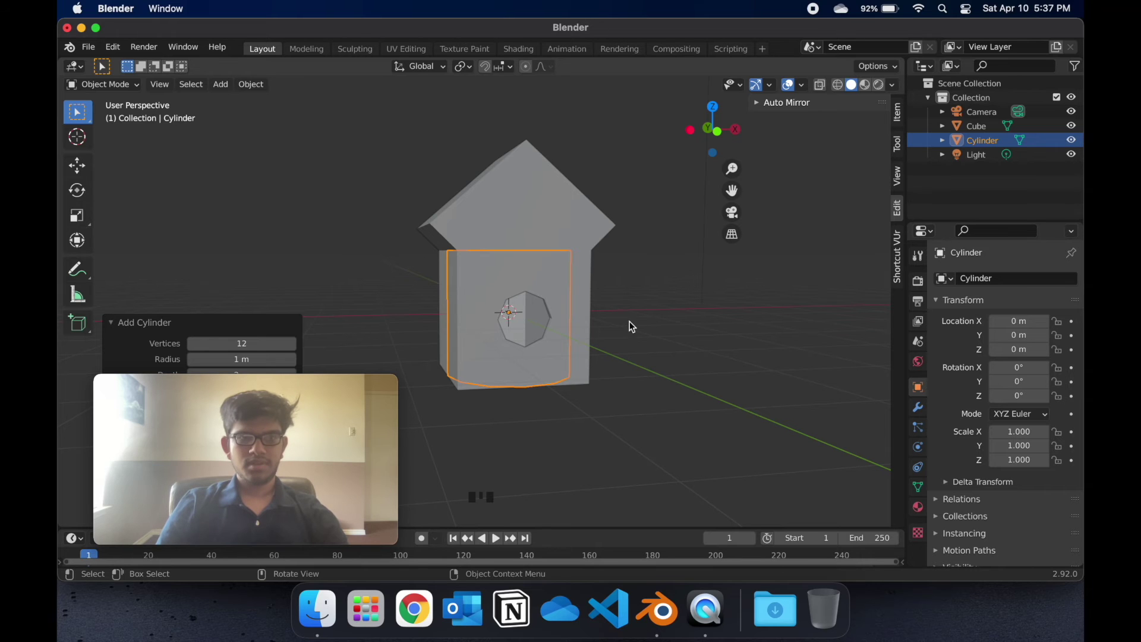
# Step: Rotate the cylinder 90° about the X axis so its round end faces the front of the house
pyautogui.click(658, 330)
pyautogui.hscroll(-5, 658, 330)
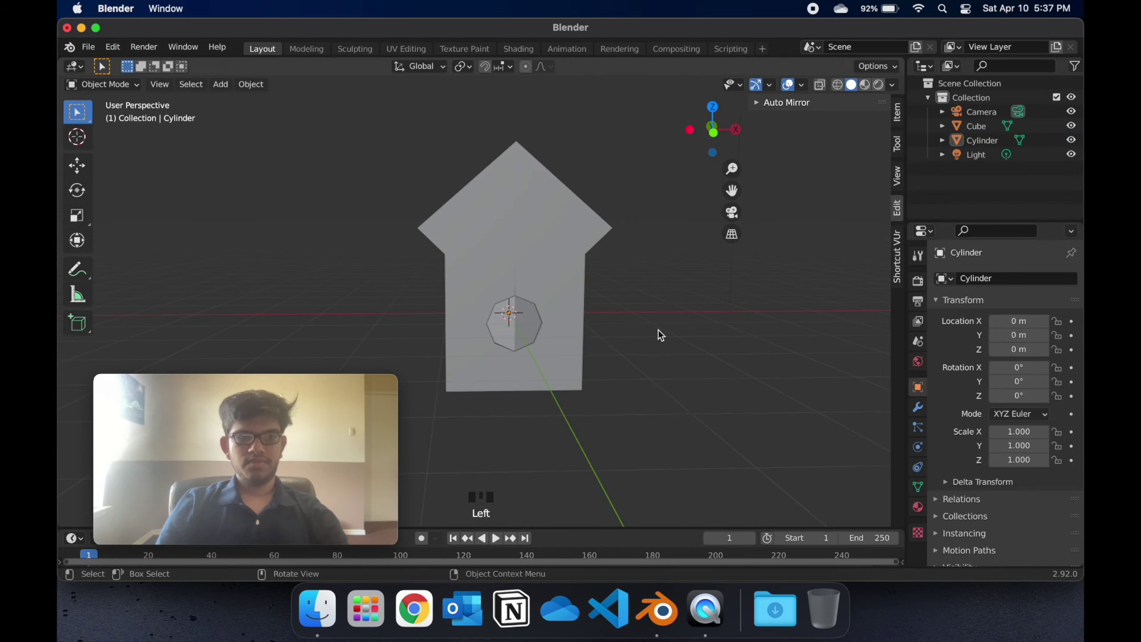
pyautogui.press('KP_1')
pyautogui.click(519, 322)
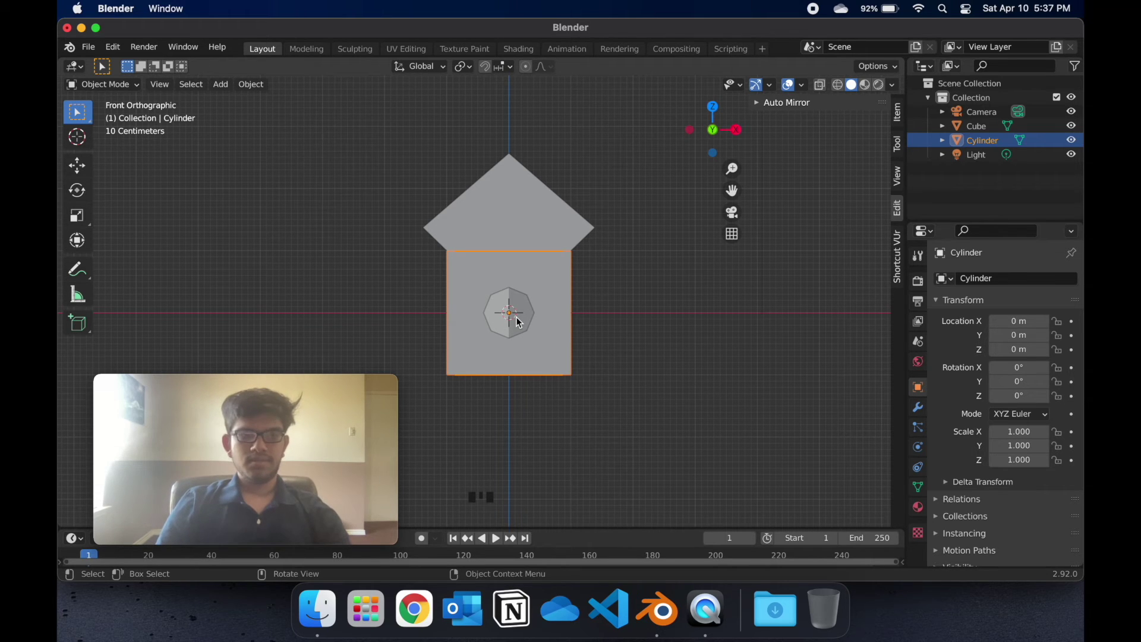
pyautogui.press('r')
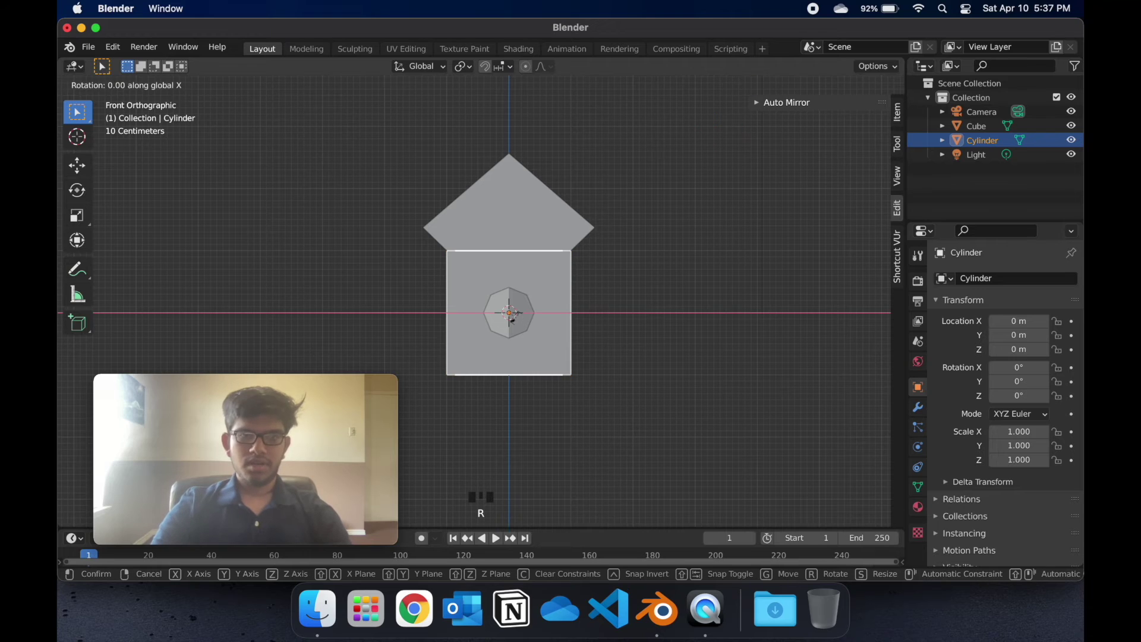
pyautogui.press('r')
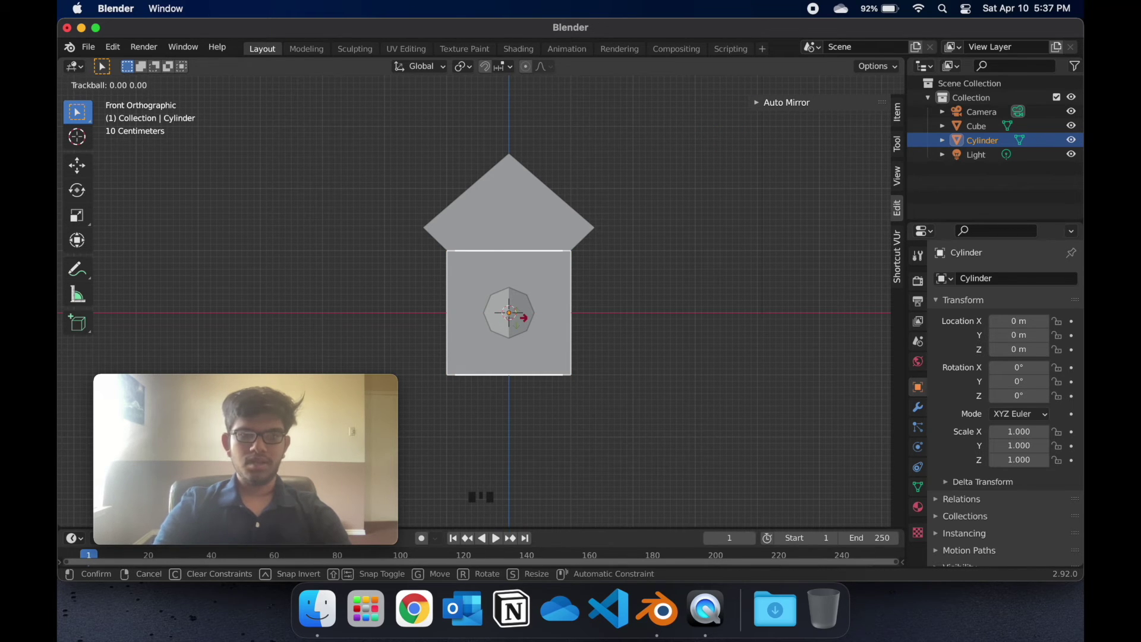
pyautogui.write('90')
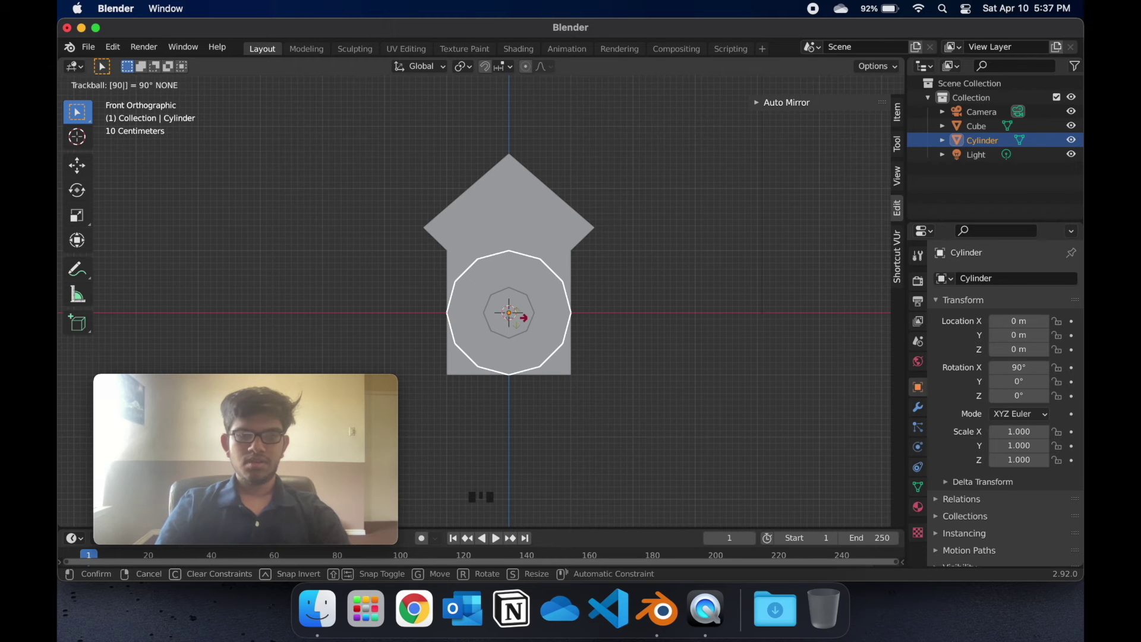
pyautogui.press('Return')
# Step: Move the cylinder about 2.28 m along negative Y in front of the house and scale it down to about 0.2
pyautogui.moveTo(512, 315); pyautogui.dragTo(520, 323, button='middle')
pyautogui.press('g')
pyautogui.press('y')
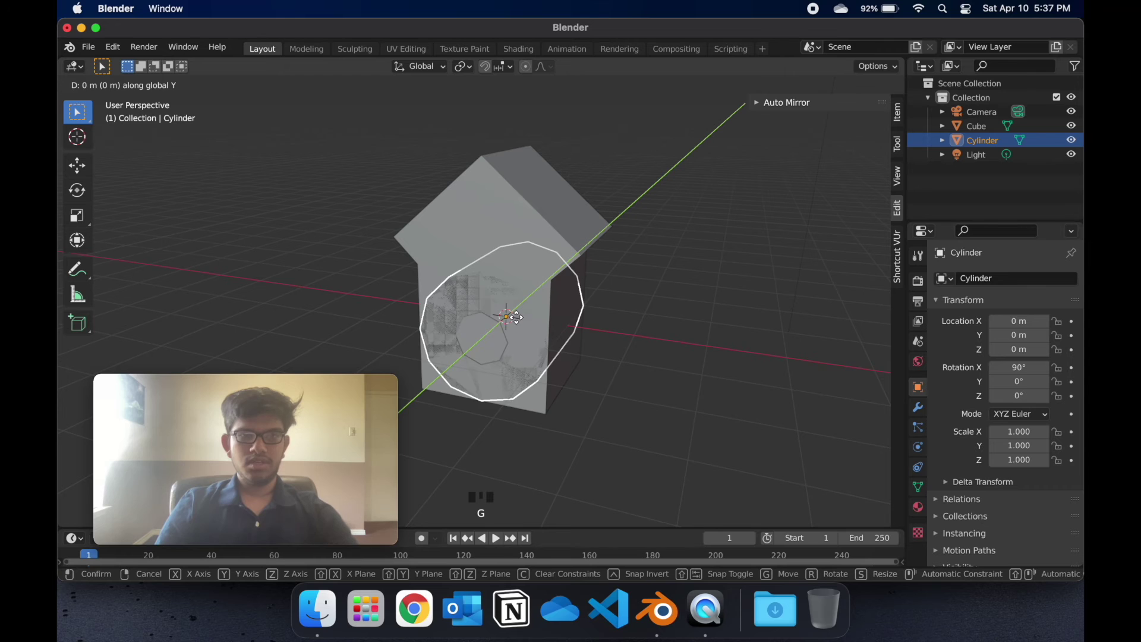
pyautogui.click(473, 400)
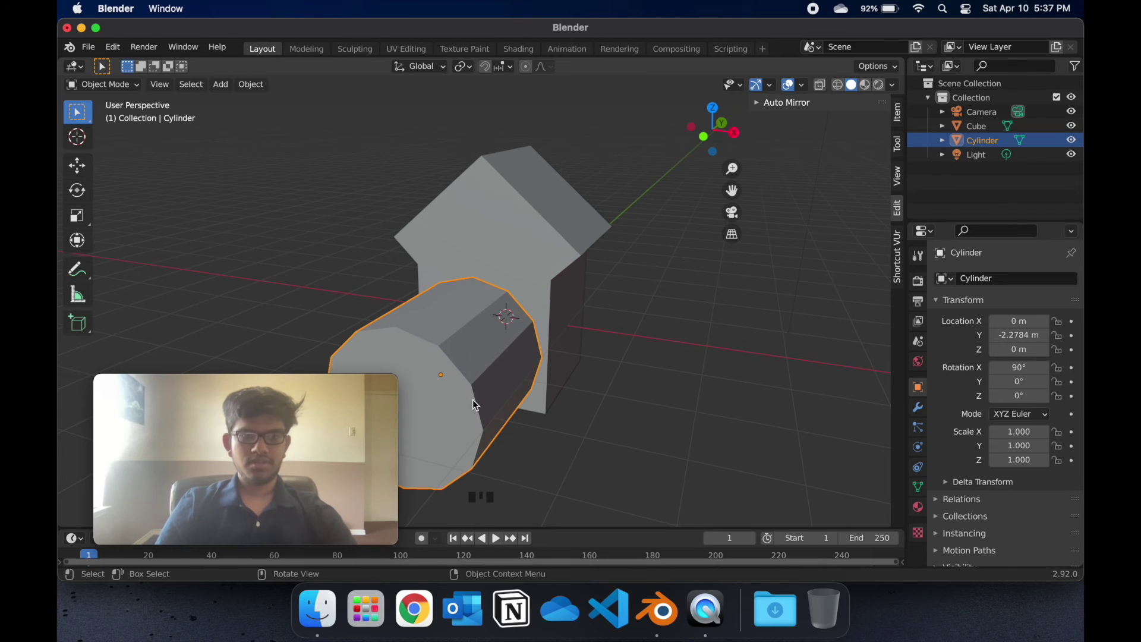
pyautogui.press('s')
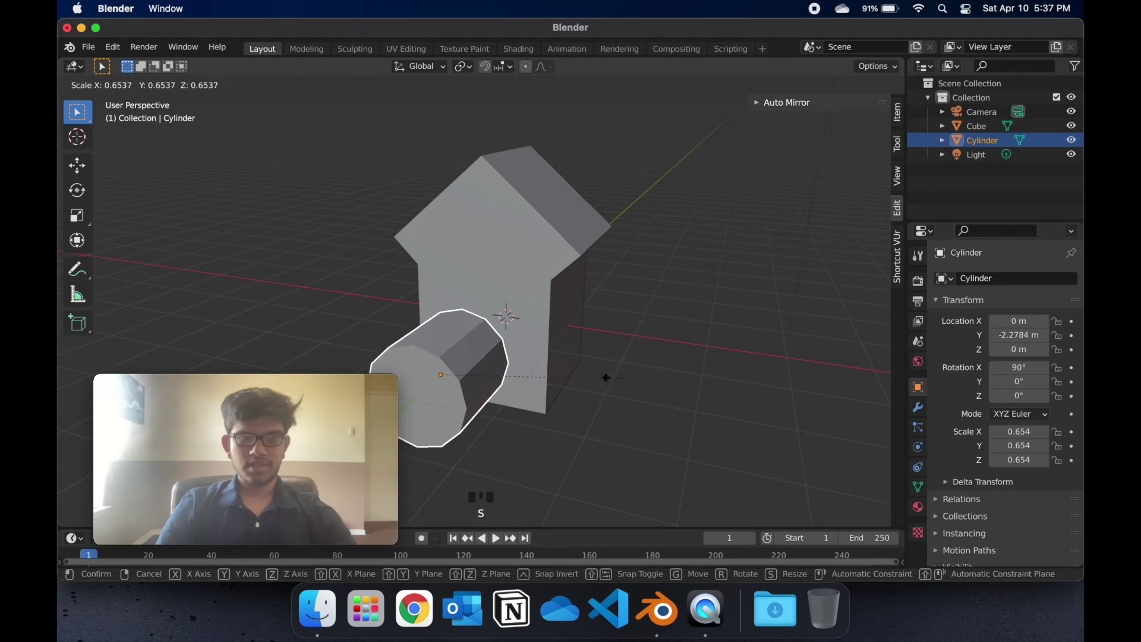
pyautogui.click(498, 378)
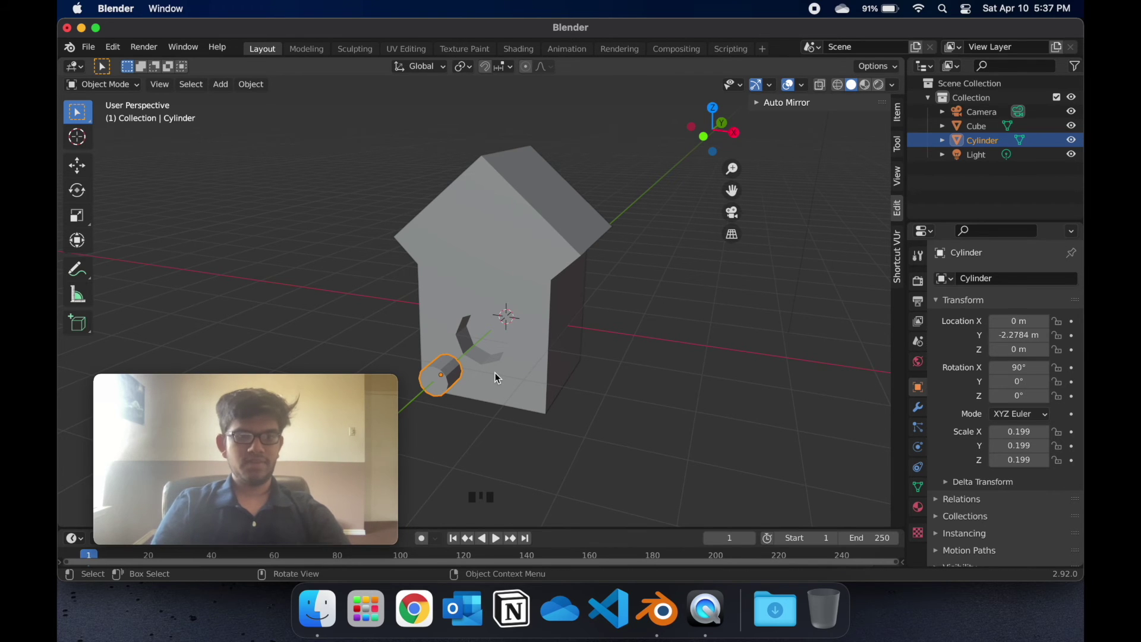
# Step: Switch to the right side view and examine the Emulate Numpad option in the input preferences
pyautogui.press('KP_3')
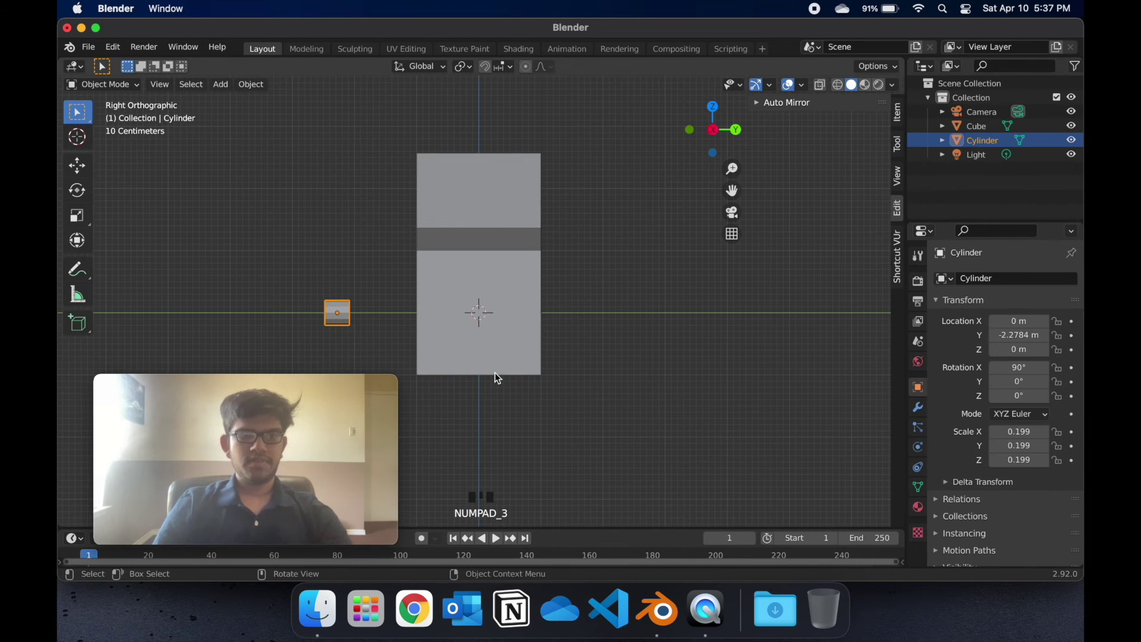
pyautogui.click(113, 47)
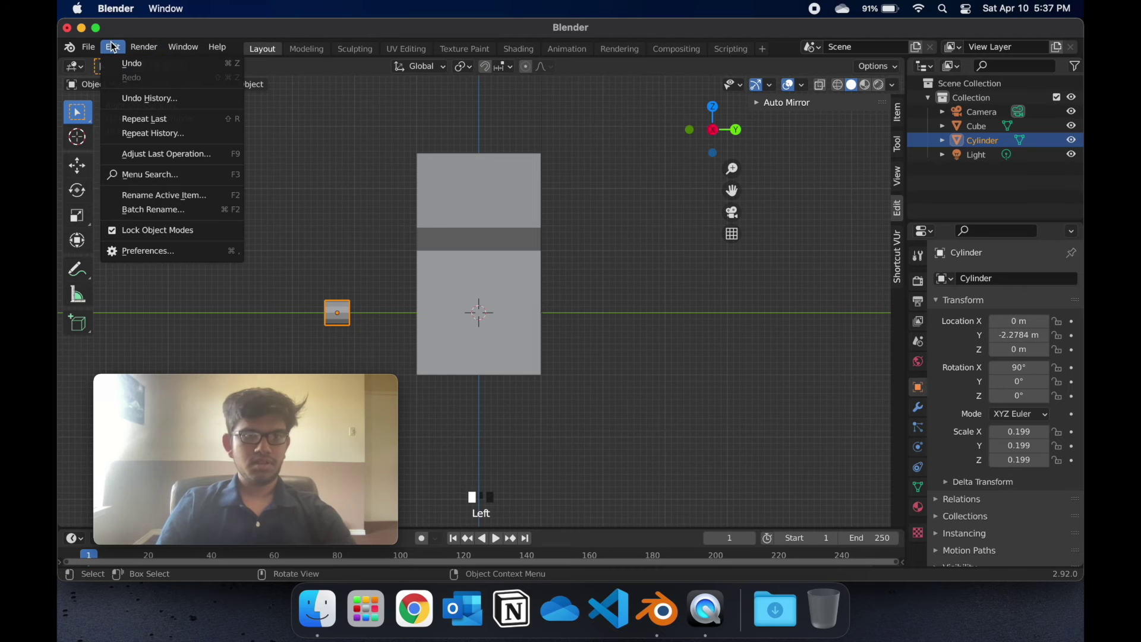
pyautogui.click(162, 253)
pyautogui.click(131, 229)
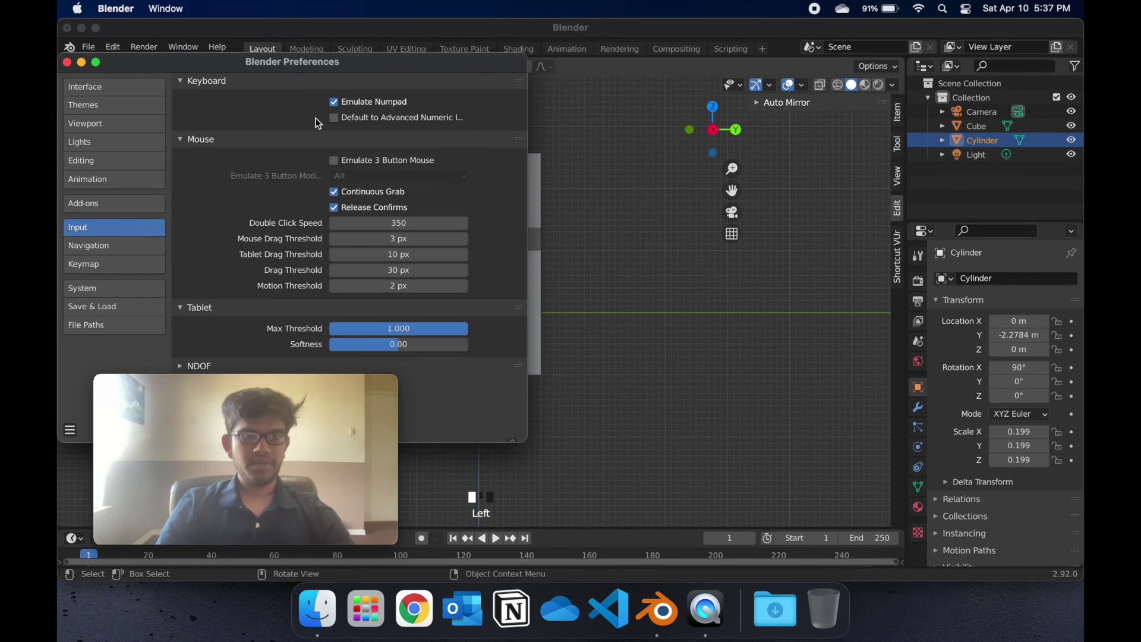
pyautogui.click(67, 63)
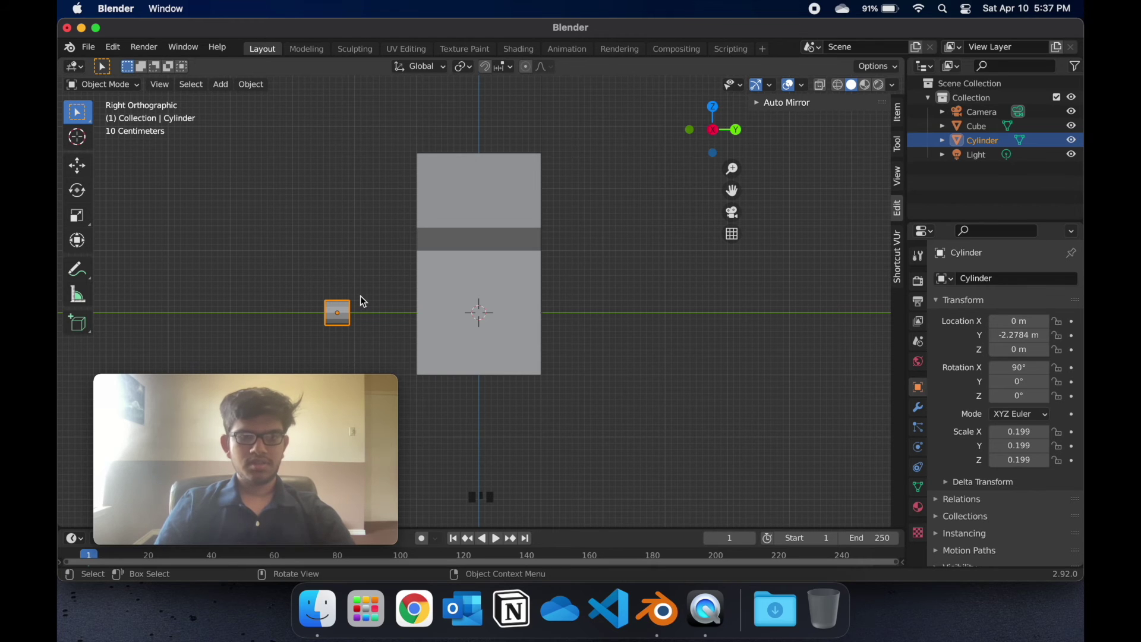
# Step: Move the cylinder along Y to about -1.07 m so its back end sits inside the front wall
pyautogui.press('g')
pyautogui.press('x')
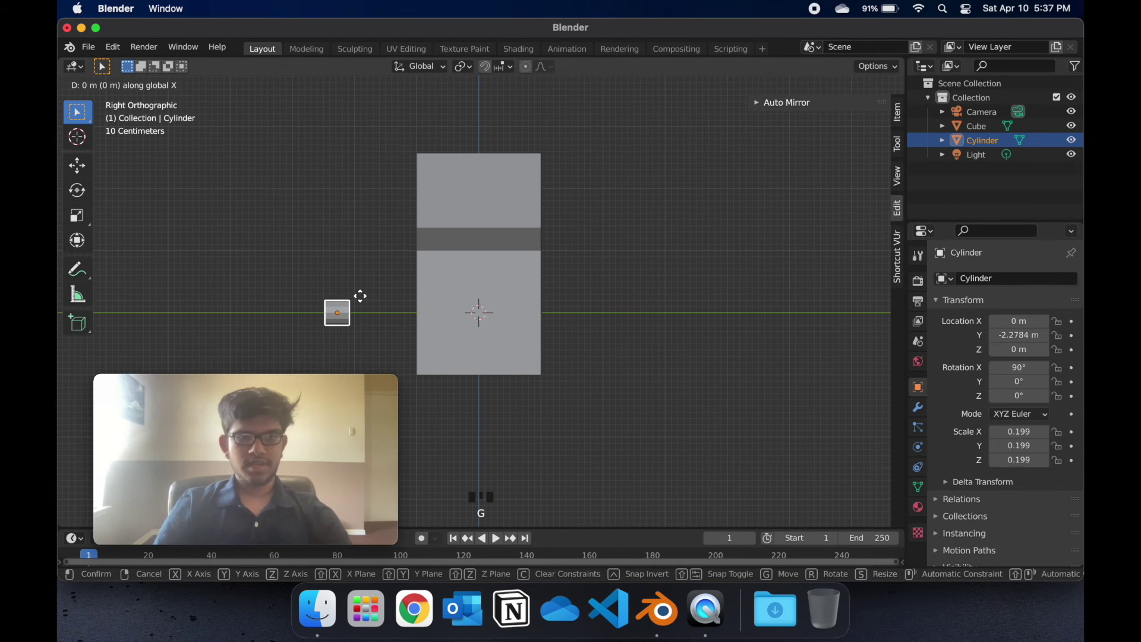
pyautogui.press('y')
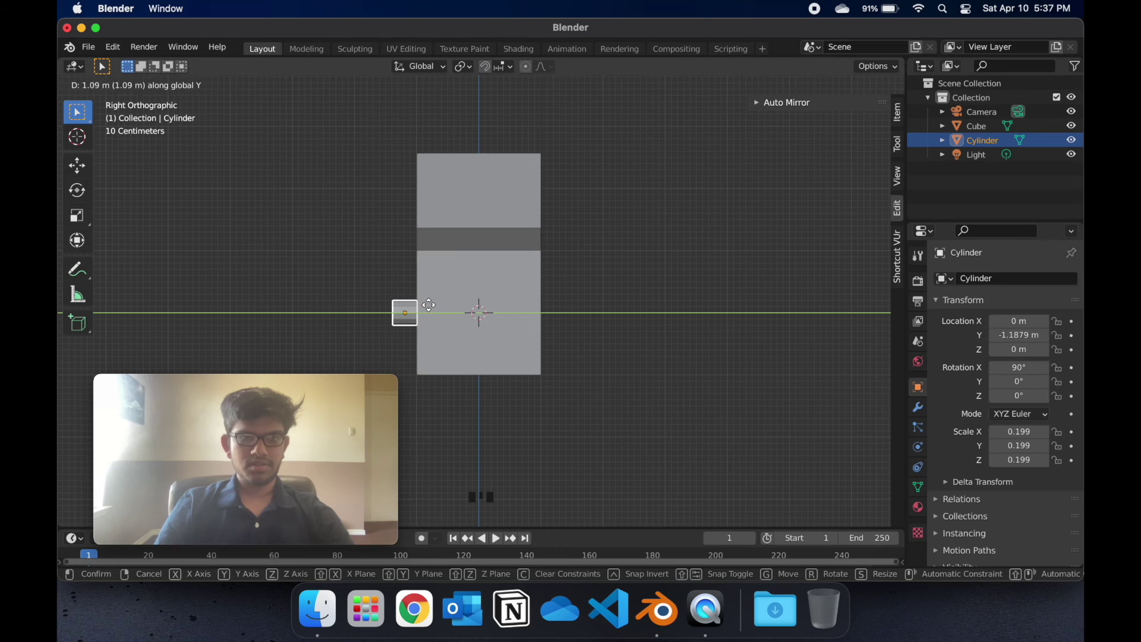
pyautogui.click(435, 305)
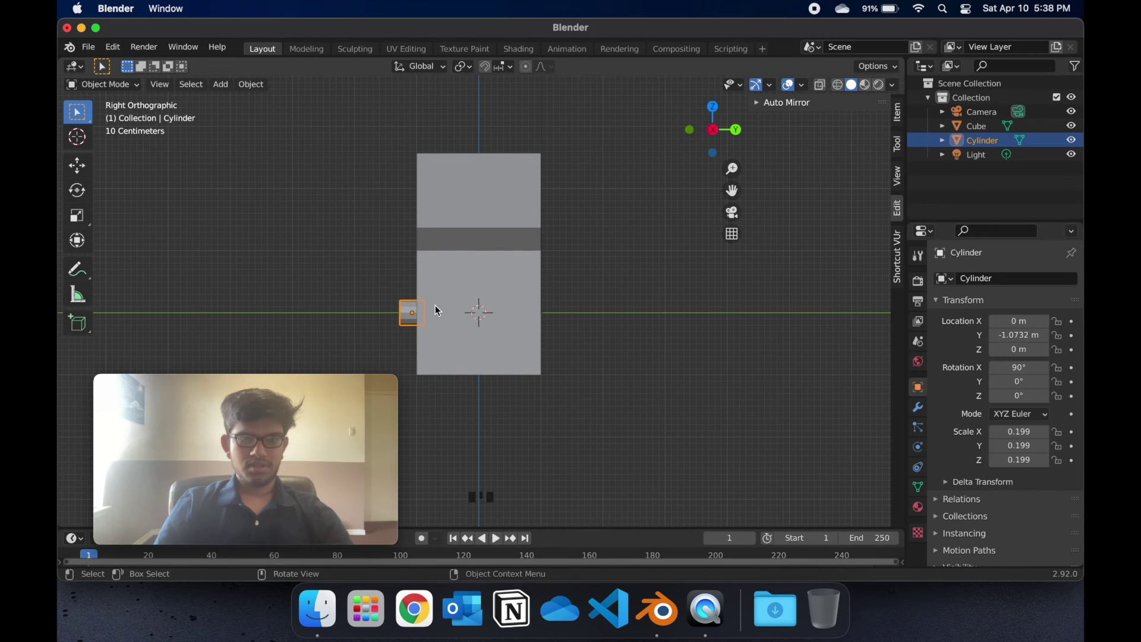
# Step: Lower the cylinder about 0.64 m along Z so it sits below the round recess
pyautogui.moveTo(436, 304); pyautogui.dragTo(438, 310, button='middle')
pyautogui.scroll(-3, 435, 306)
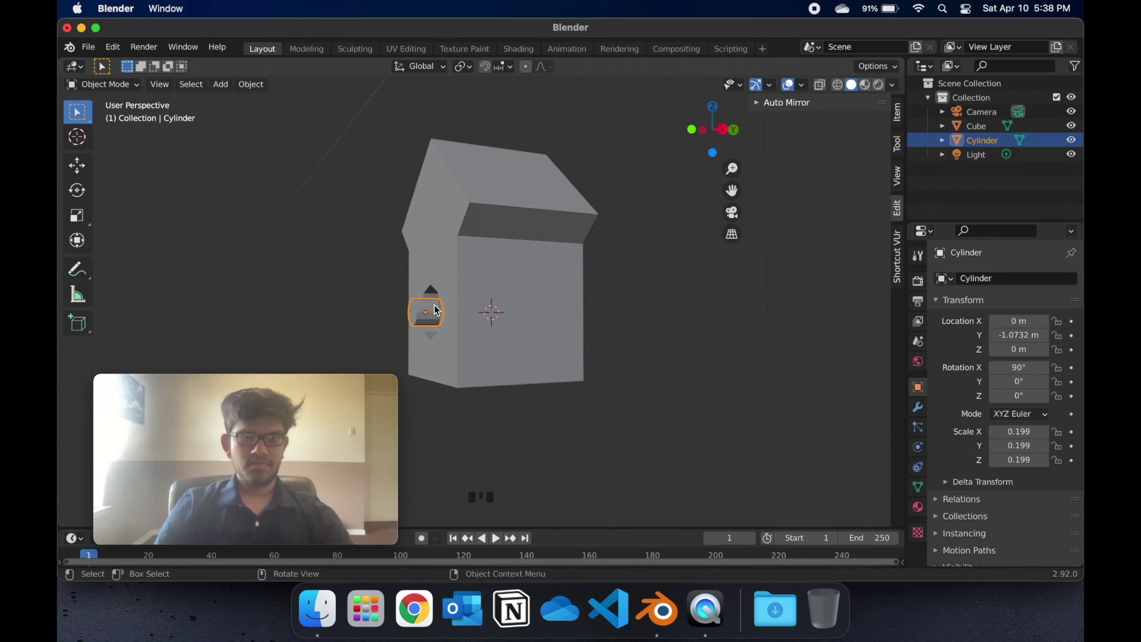
pyautogui.press('g')
pyautogui.press('z')
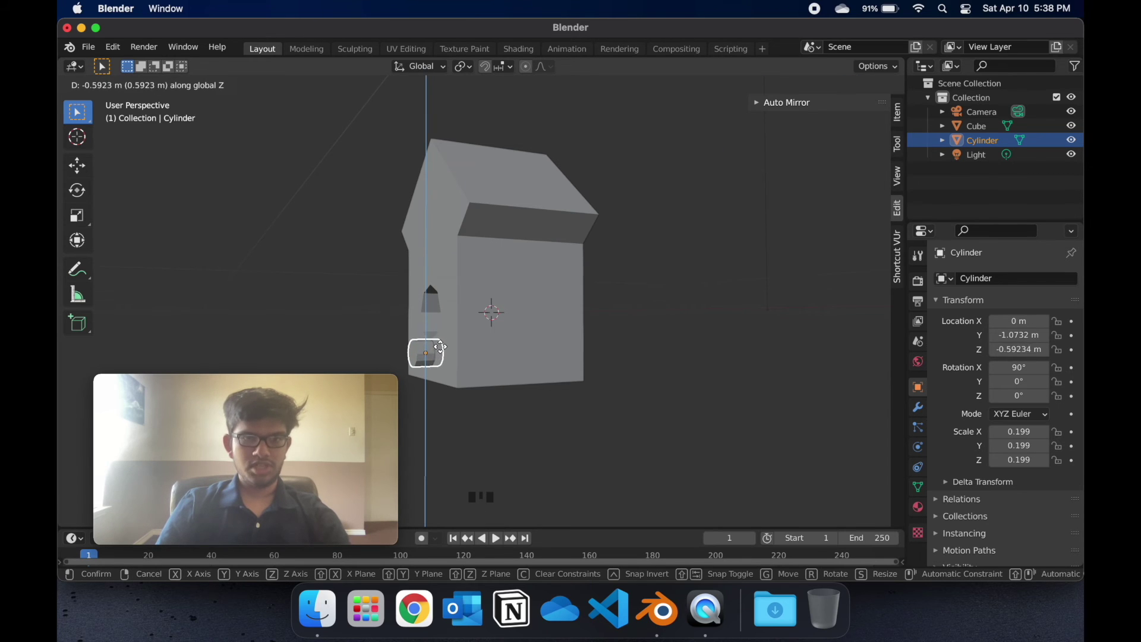
pyautogui.click(446, 355)
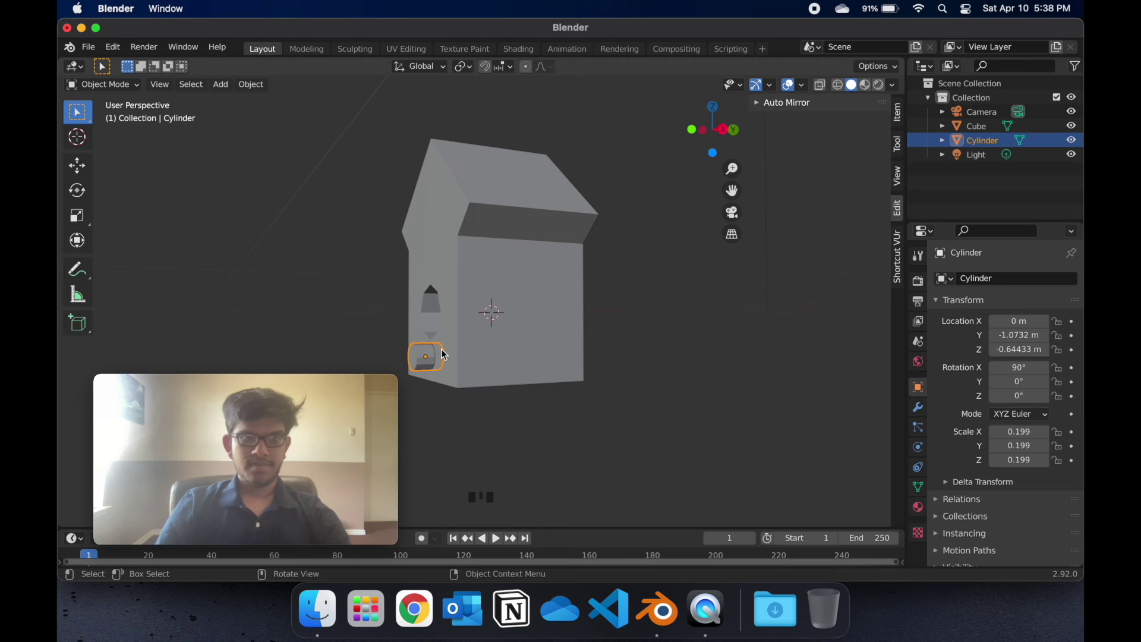
# Step: Extrude the cylinder's outer end face outward along its normal to lengthen it in front of the house, finishing in Object Mode
pyautogui.hscroll(-10, 441, 348)
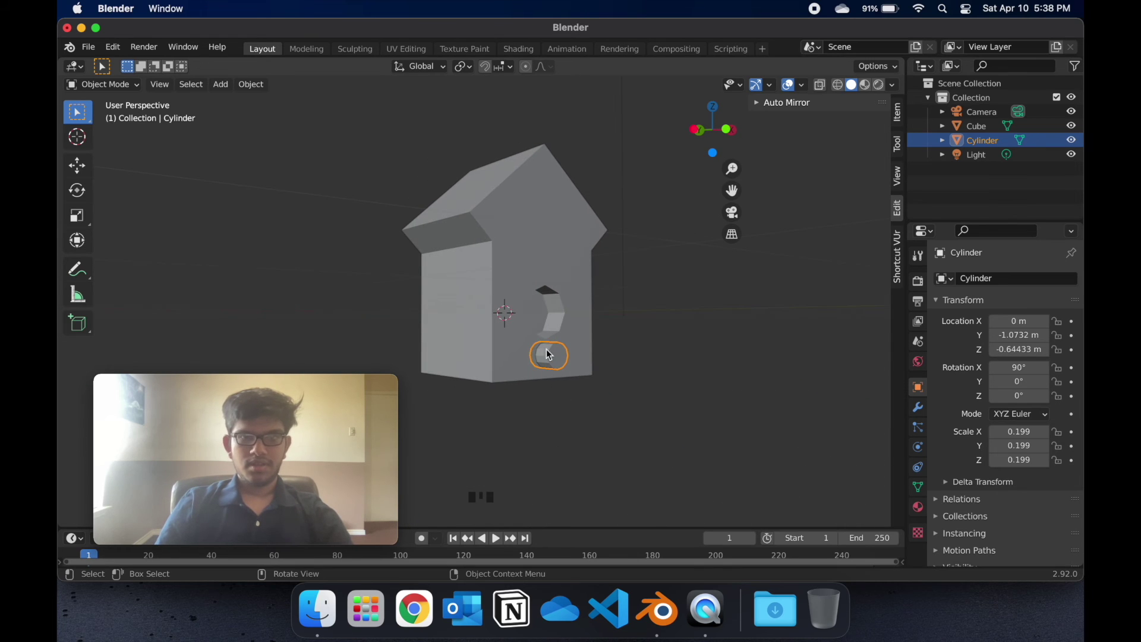
pyautogui.press('Tab')
pyautogui.click(564, 355)
pyautogui.scroll(5, 561, 356)
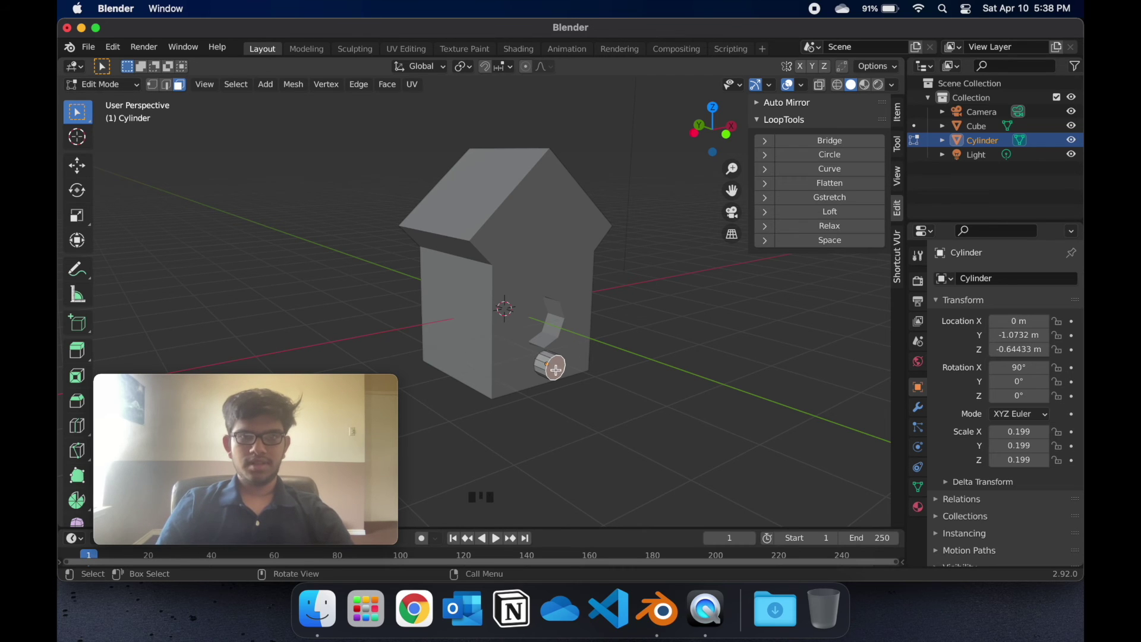
pyautogui.press('e')
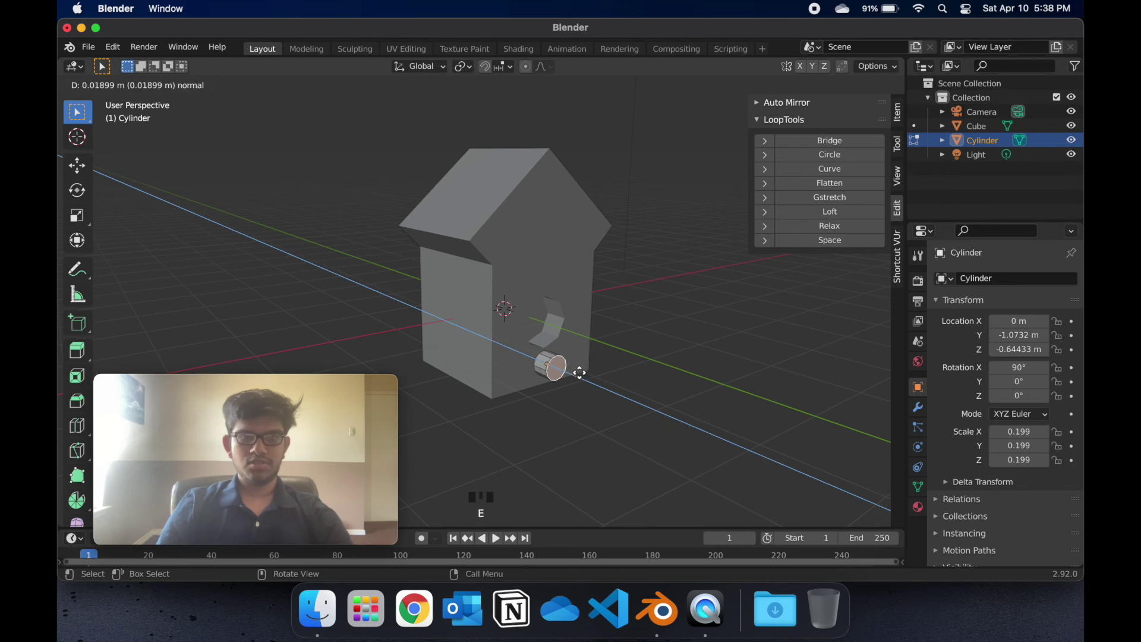
pyautogui.click(595, 386)
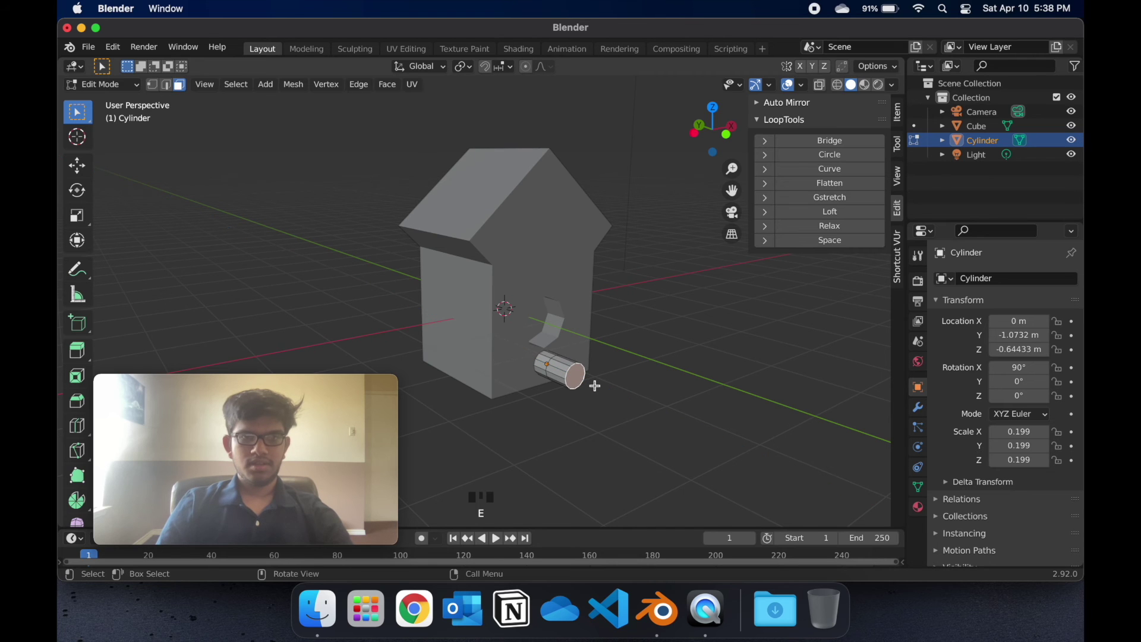
pyautogui.press('Tab')
pyautogui.hscroll(10, 615, 385)
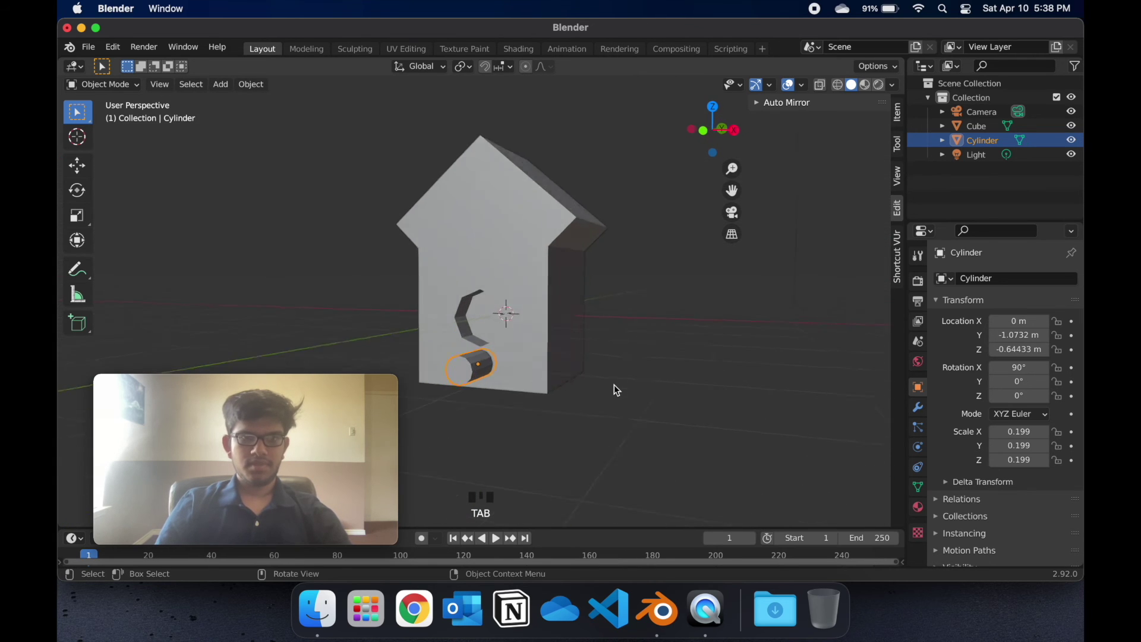
pyautogui.click(616, 390)
# Step: Switch the viewport shading to Material Preview
pyautogui.hscroll(5, 616, 390)
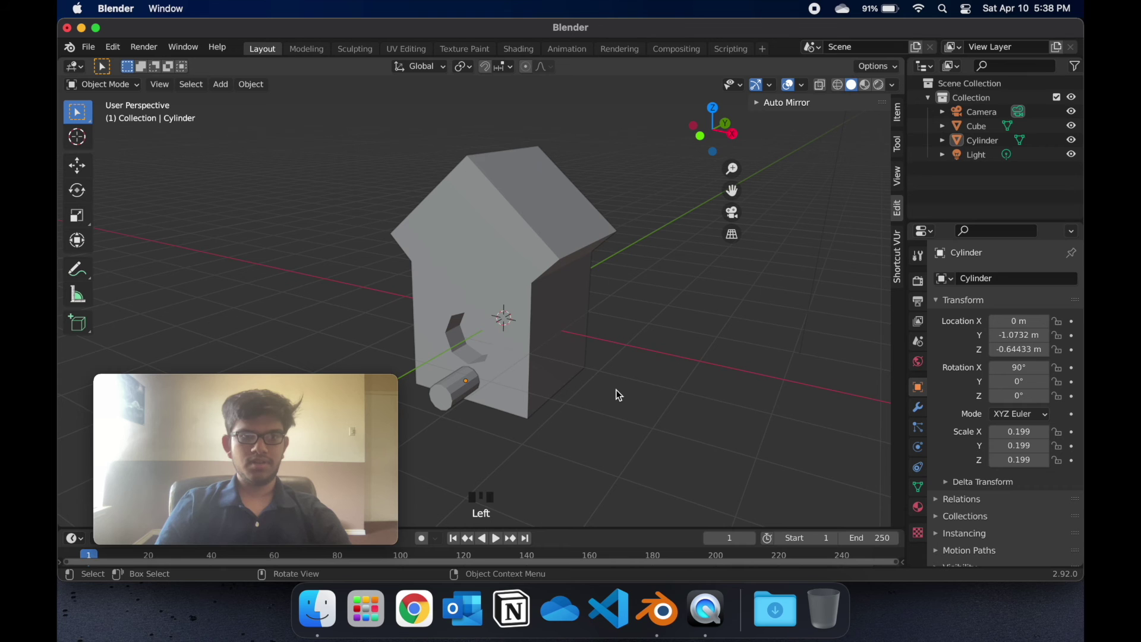
pyautogui.hscroll(5, 616, 390)
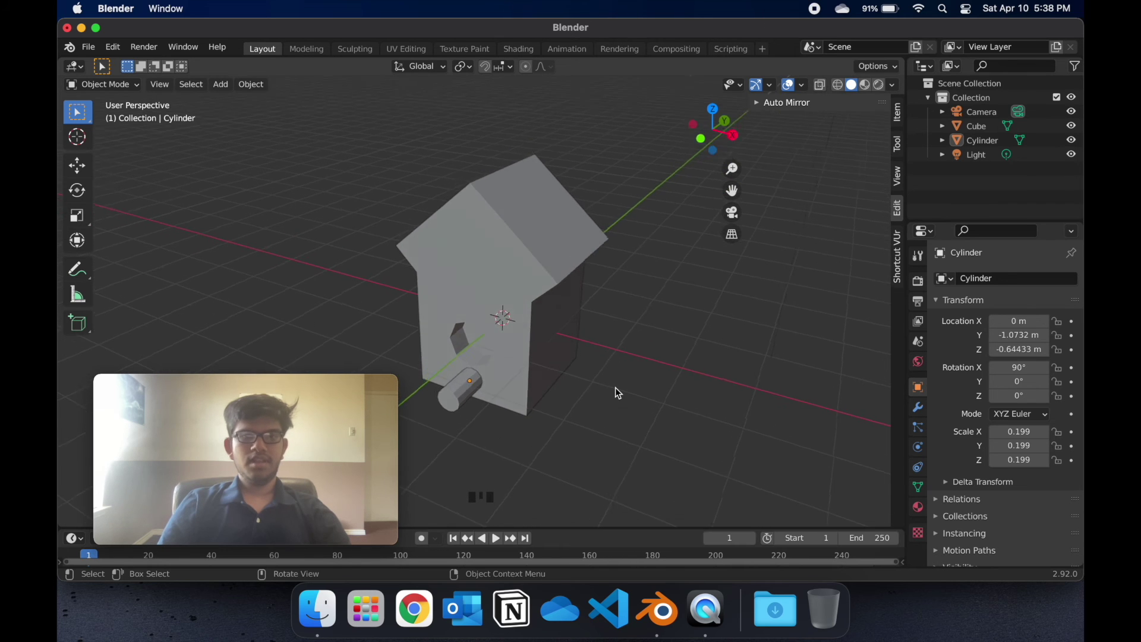
pyautogui.hscroll(10, 615, 390)
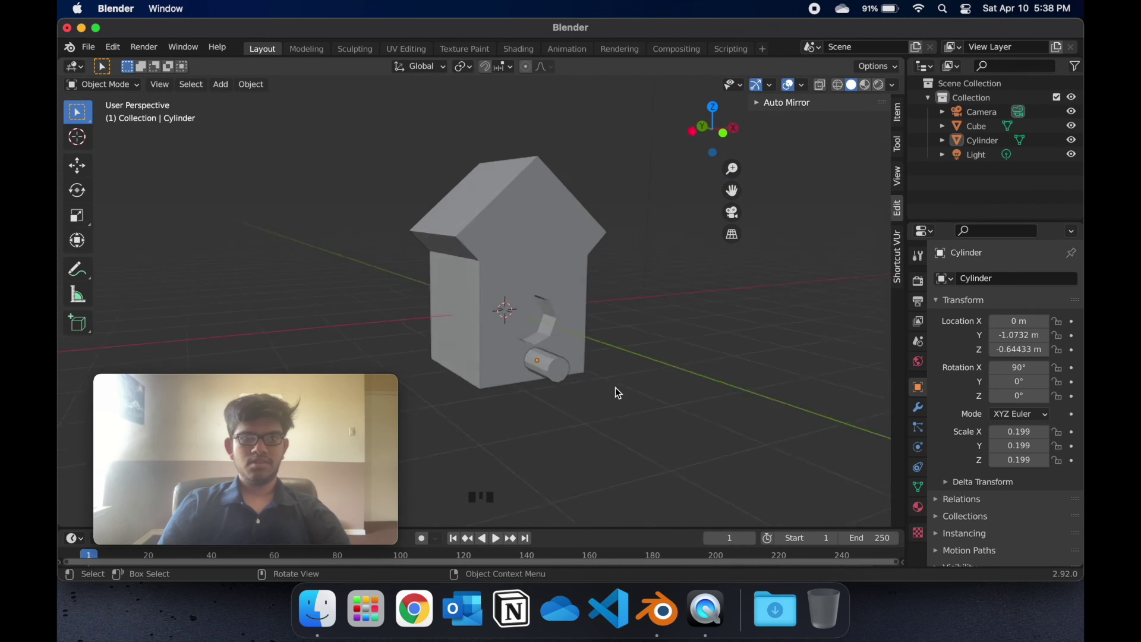
pyautogui.hscroll(3, 619, 393)
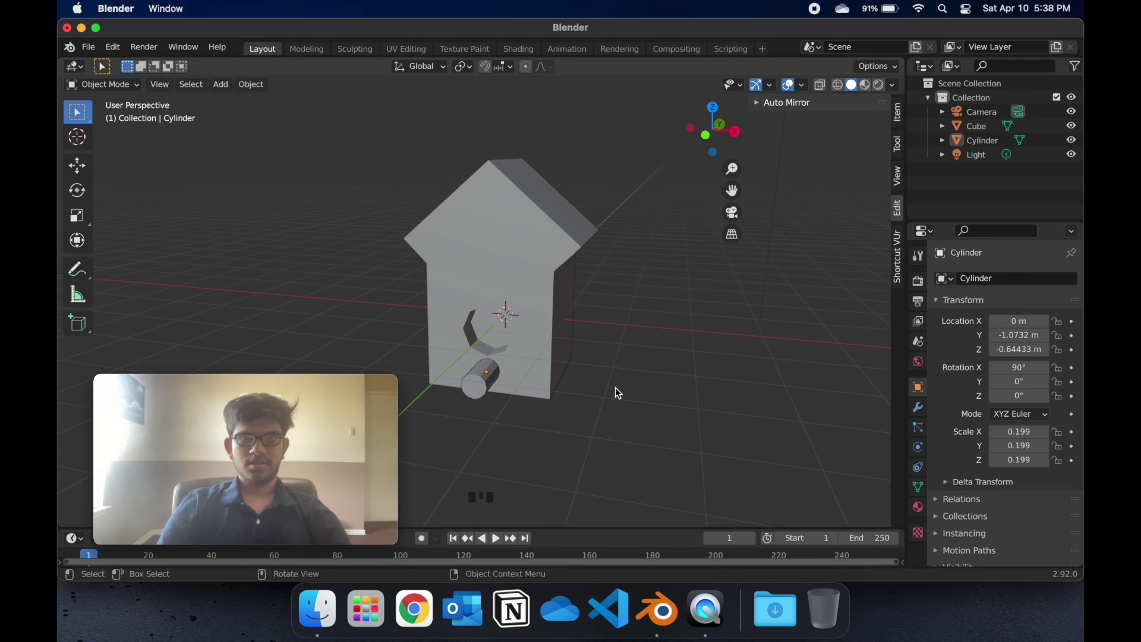
pyautogui.hscroll(3, 615, 387)
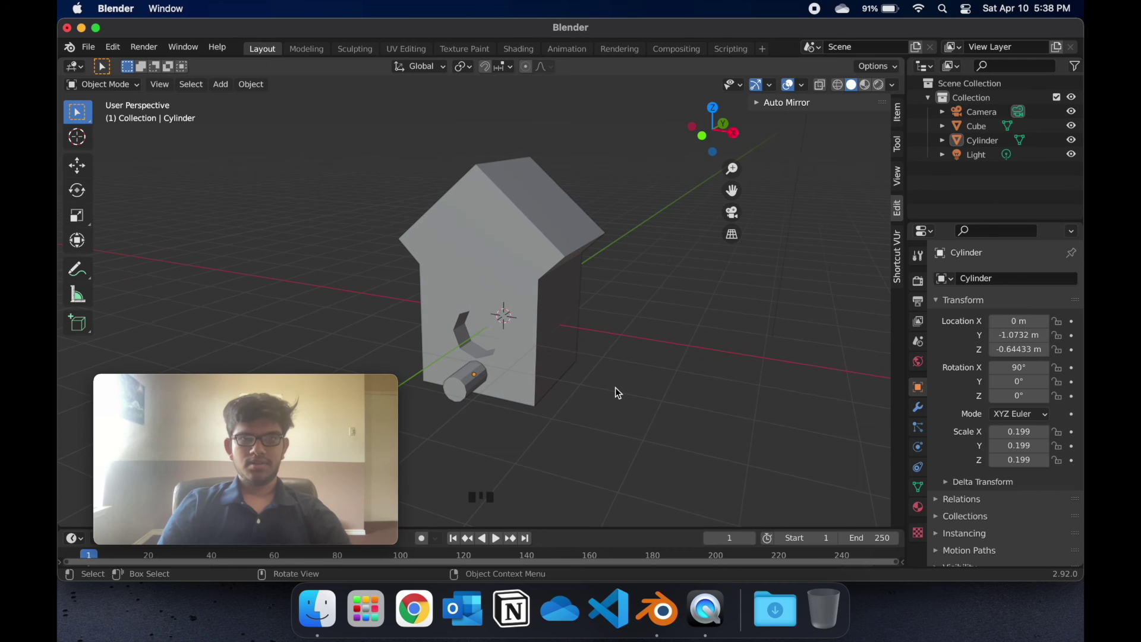
pyautogui.click(871, 89)
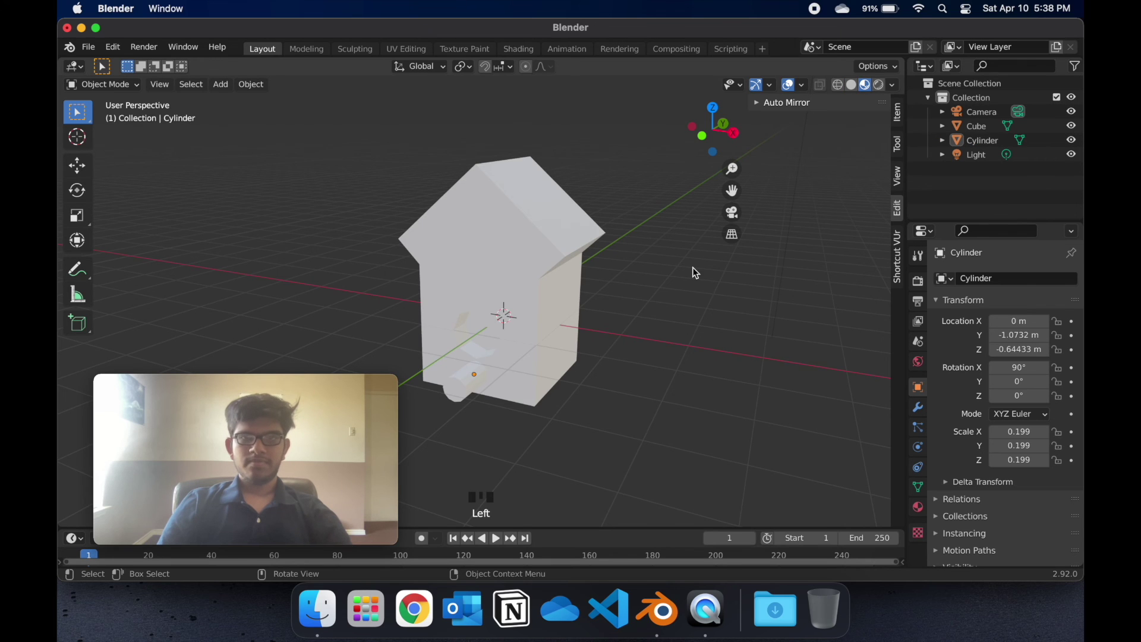
pyautogui.hscroll(2, 693, 266)
# Step: Set the Base Color of the house's material to a light yellow-orange
pyautogui.click(544, 302)
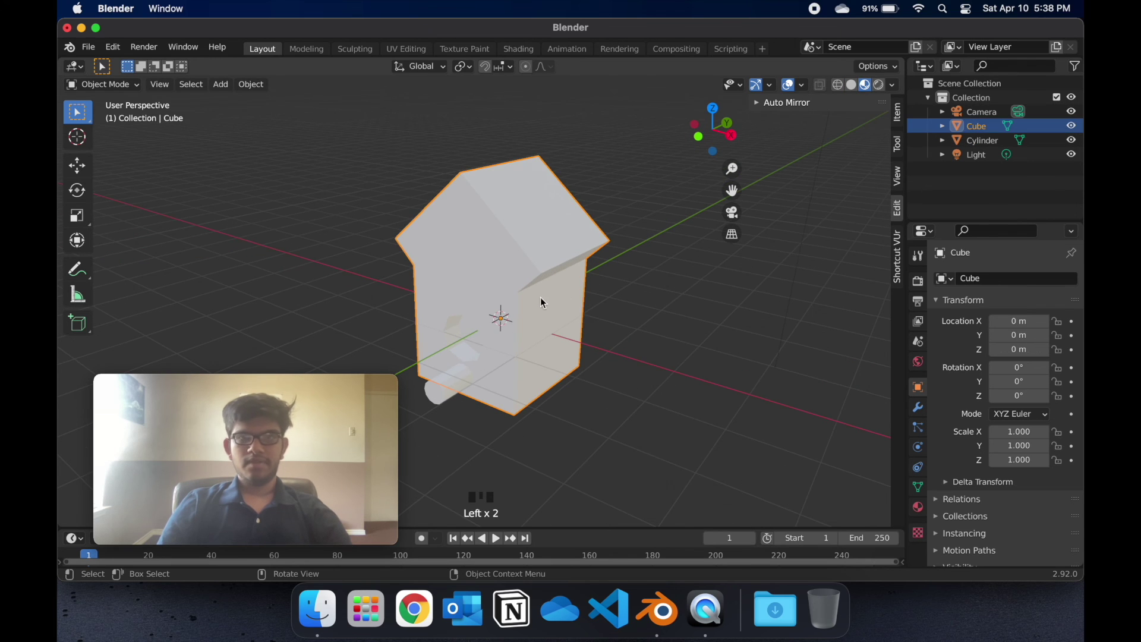
pyautogui.click(919, 507)
pyautogui.scroll(-3, 1023, 486)
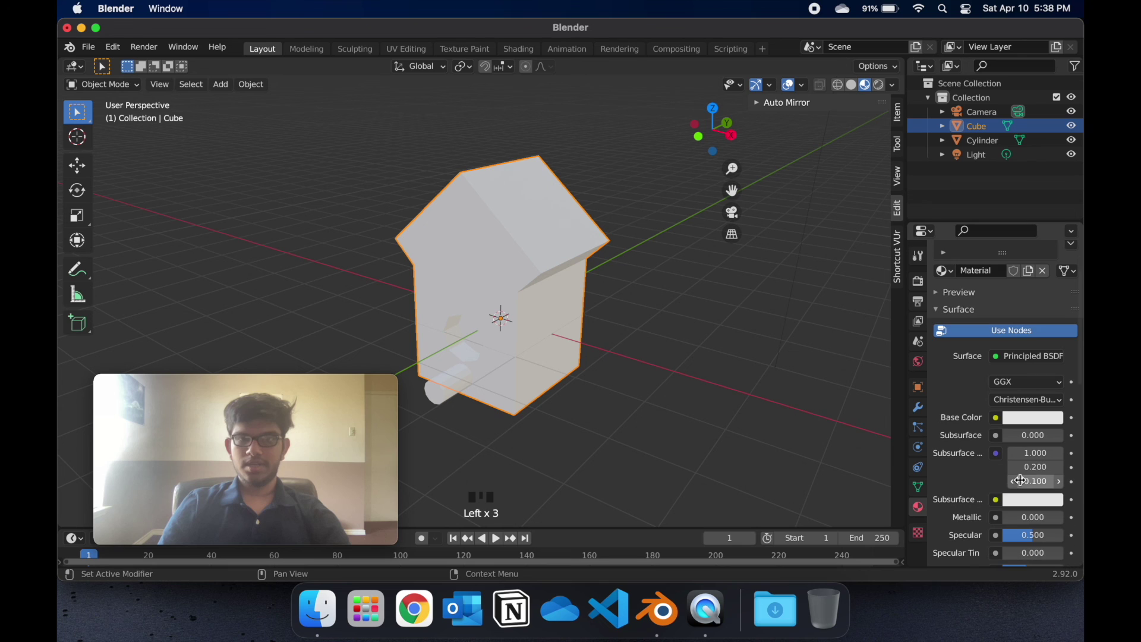
pyautogui.click(1034, 419)
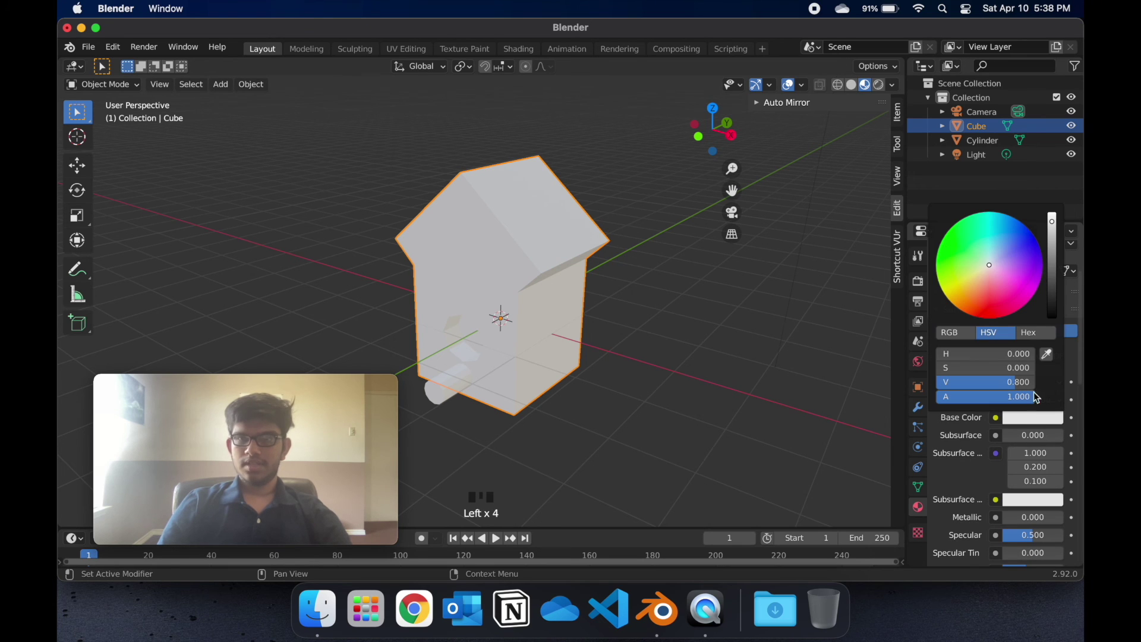
pyautogui.moveTo(990, 265); pyautogui.dragTo(971, 282)
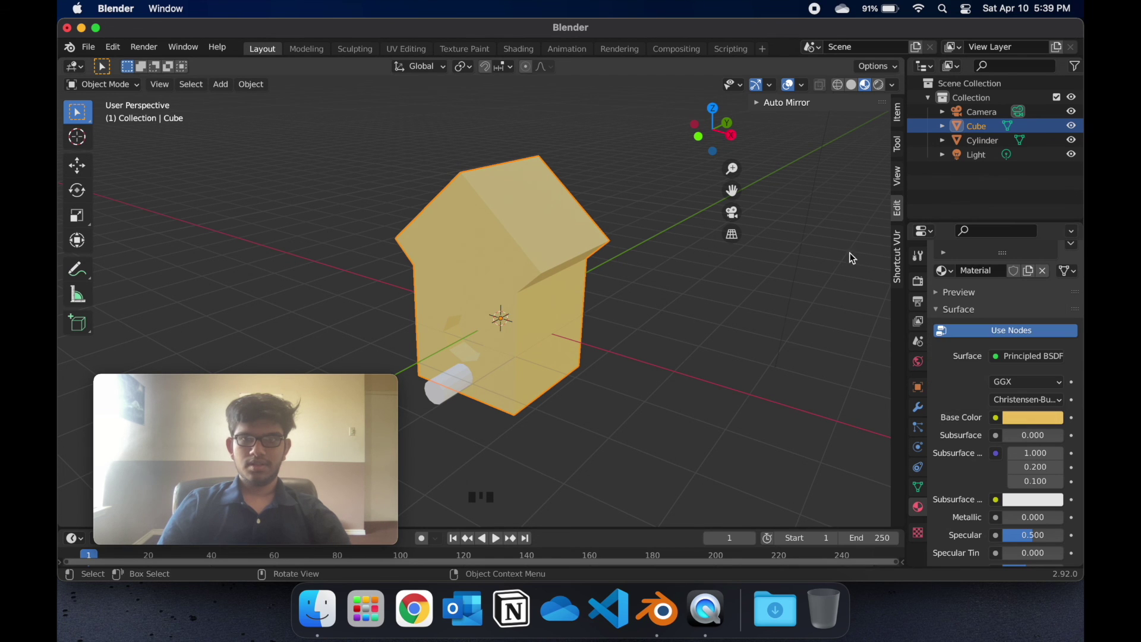
pyautogui.hscroll(3, 810, 280)
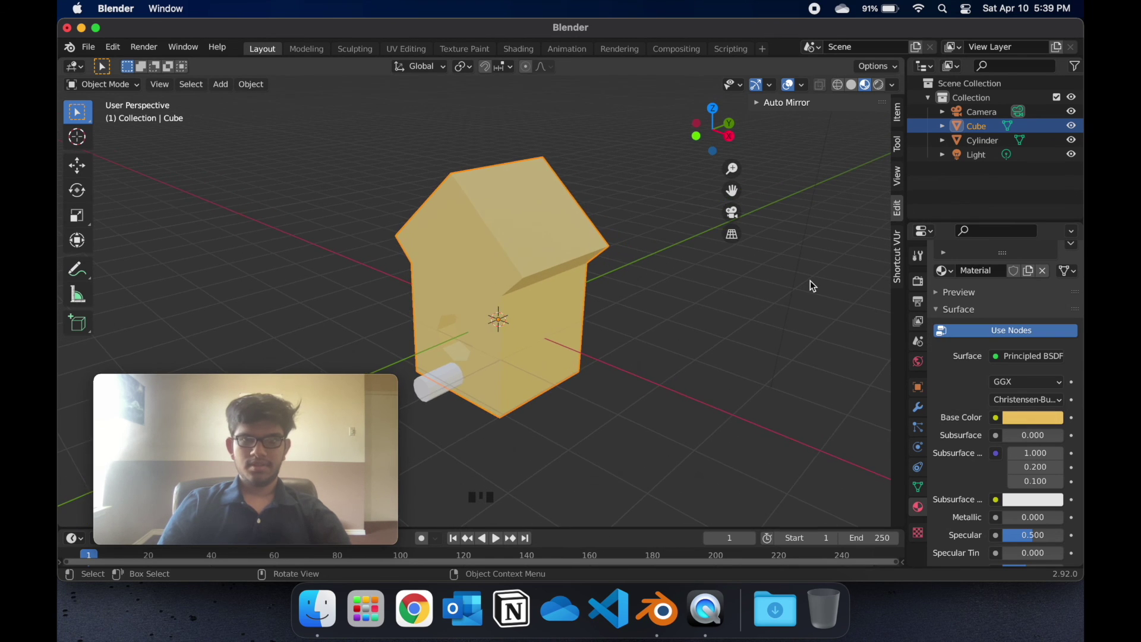
pyautogui.hscroll(5, 810, 281)
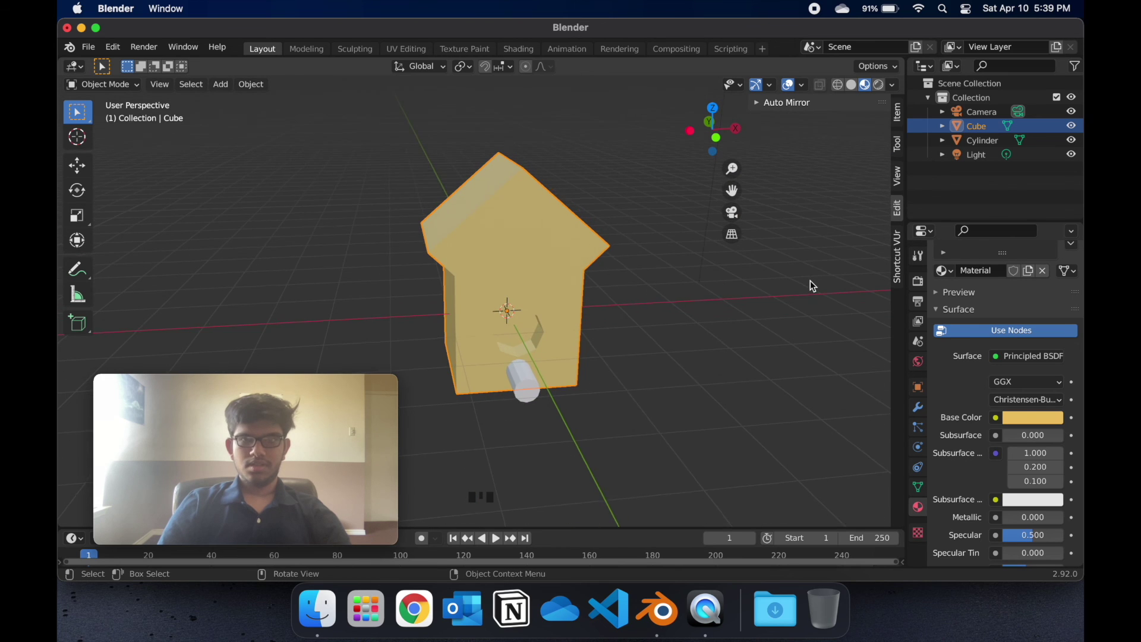
# Step: Link the house's material to the small cylinder, with the house as the active object
pyautogui.click(526, 374)
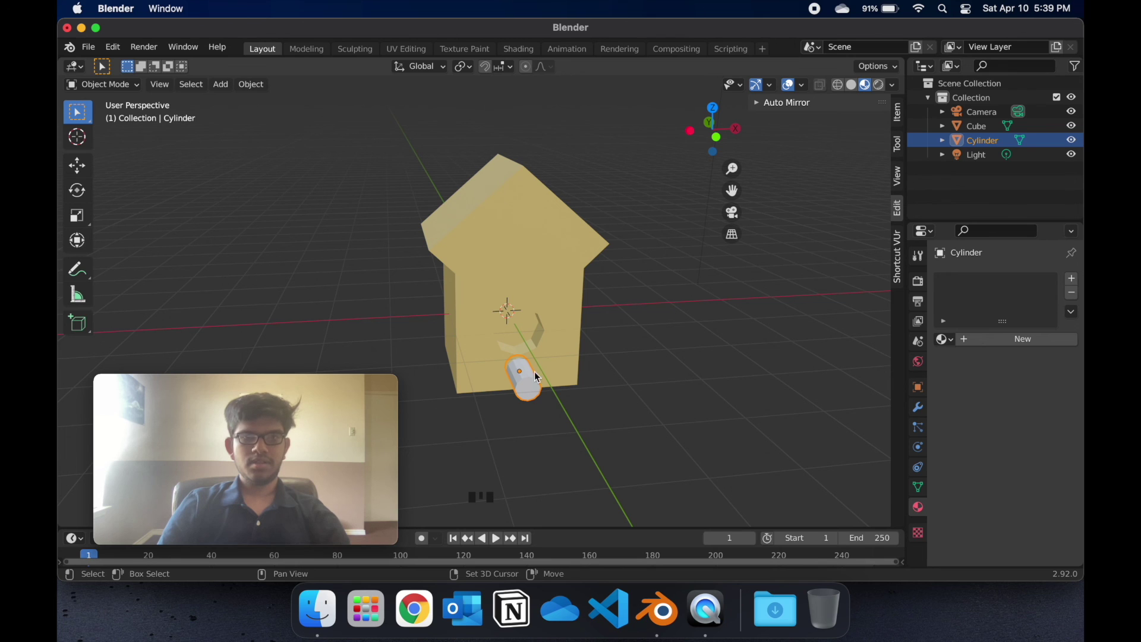
pyautogui.click(568, 387)
pyautogui.click(519, 383)
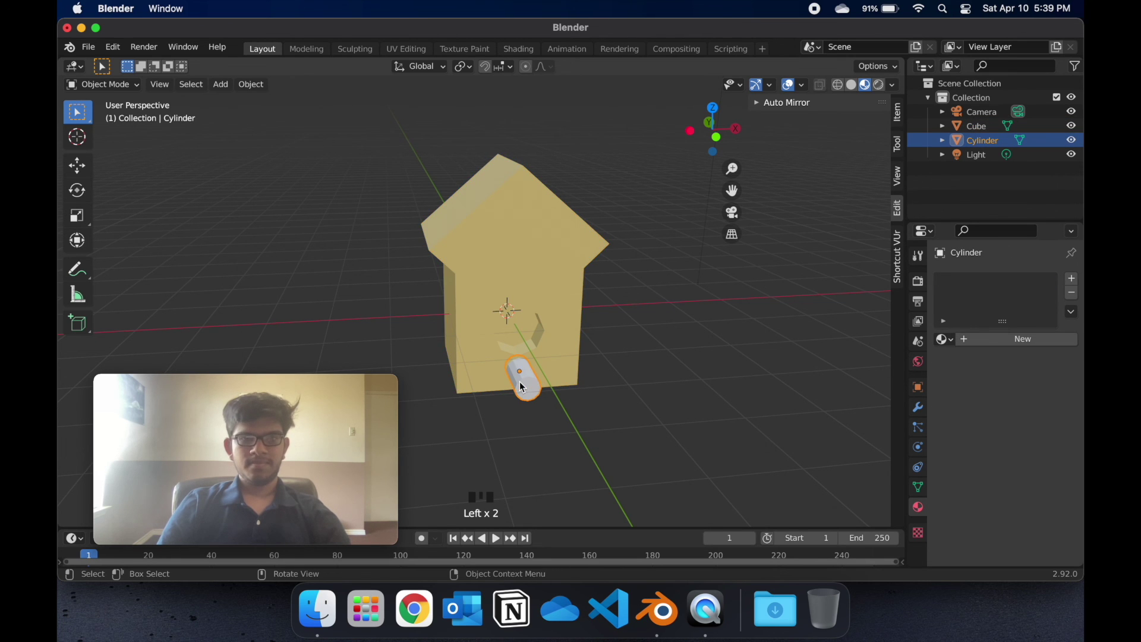
pyautogui.hscroll(5, 519, 382)
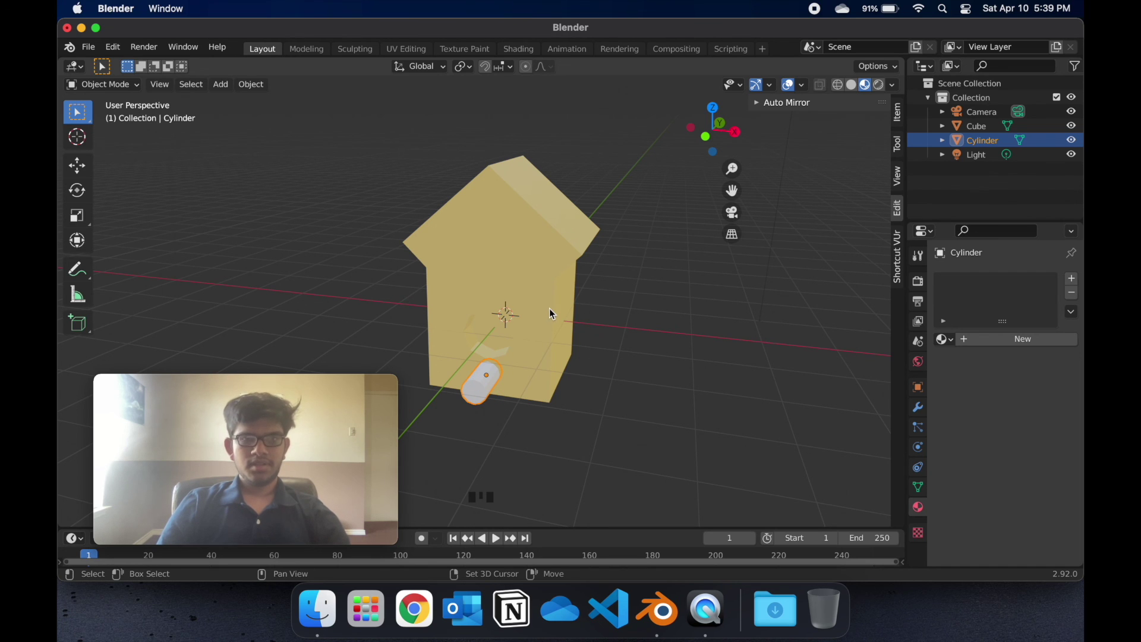
pyautogui.keyDown('shift'); pyautogui.click(532, 303); pyautogui.keyUp('shift')
pyautogui.hscroll(2, 529, 297)
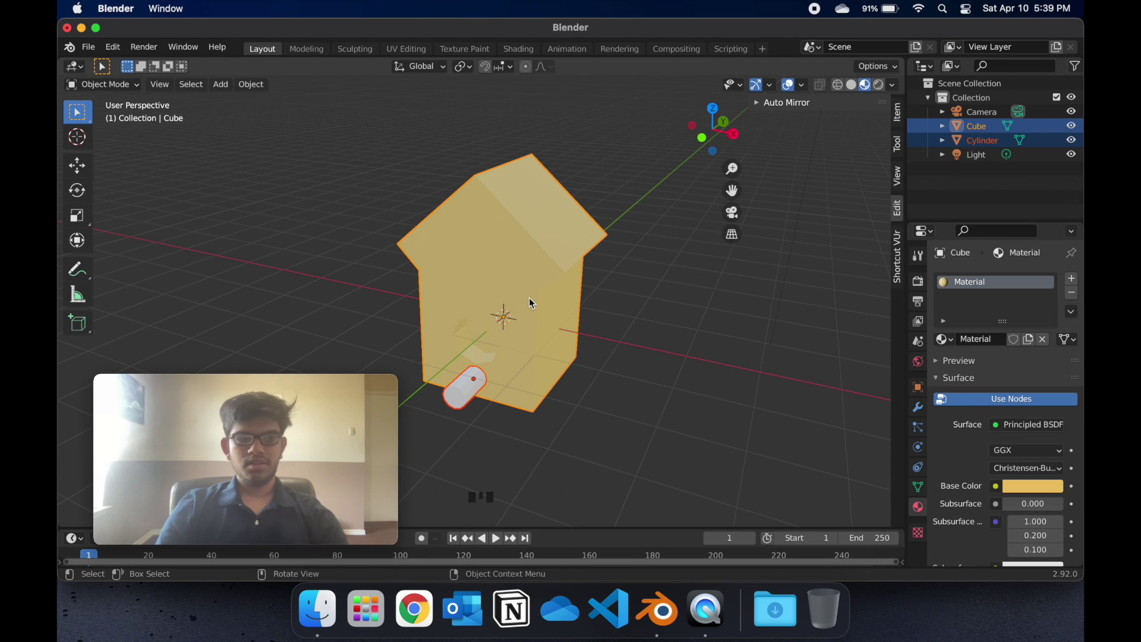
pyautogui.press('super')
pyautogui.press('super+l')
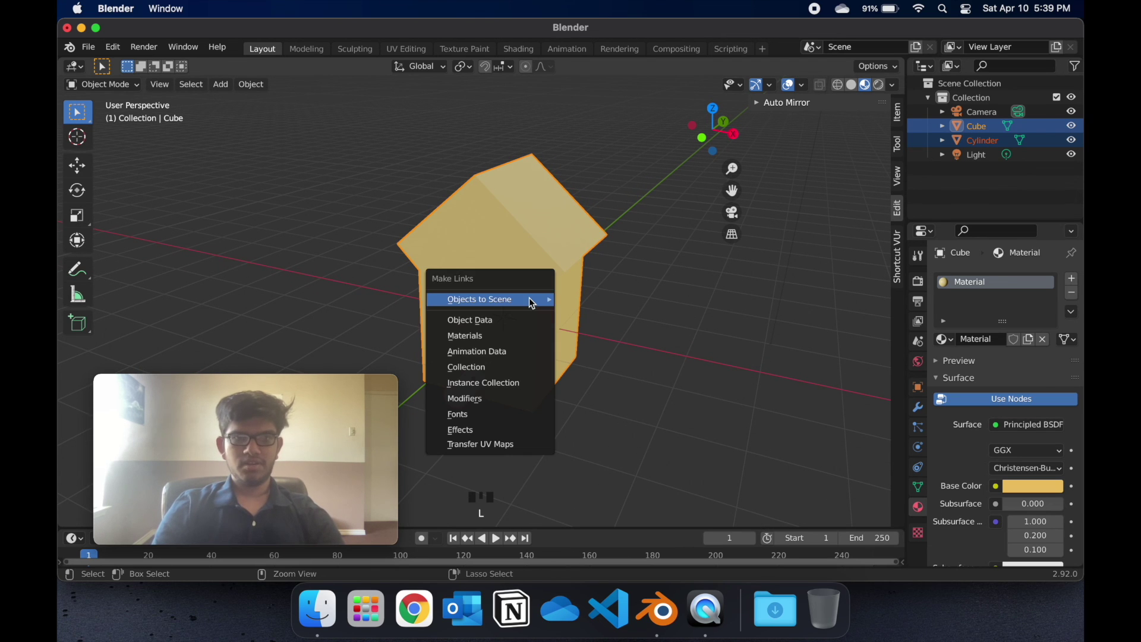
pyautogui.click(528, 334)
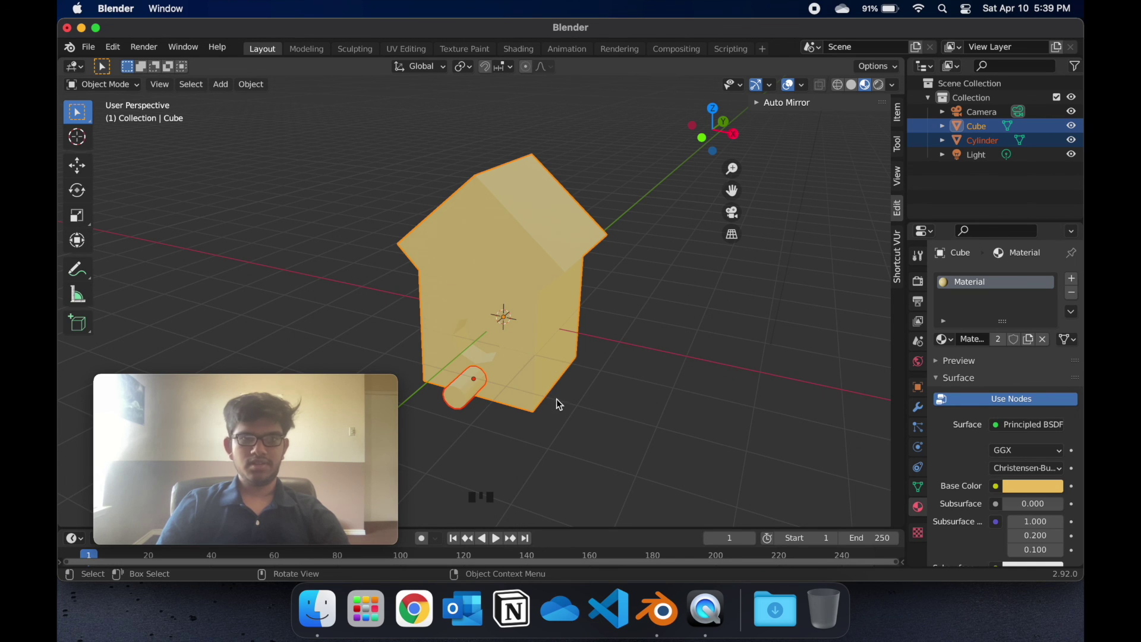
# Step: Select the house and the cylinder in turn to check the material assigned to each
pyautogui.click(560, 403)
pyautogui.click(454, 391)
pyautogui.click(589, 385)
pyautogui.click(540, 345)
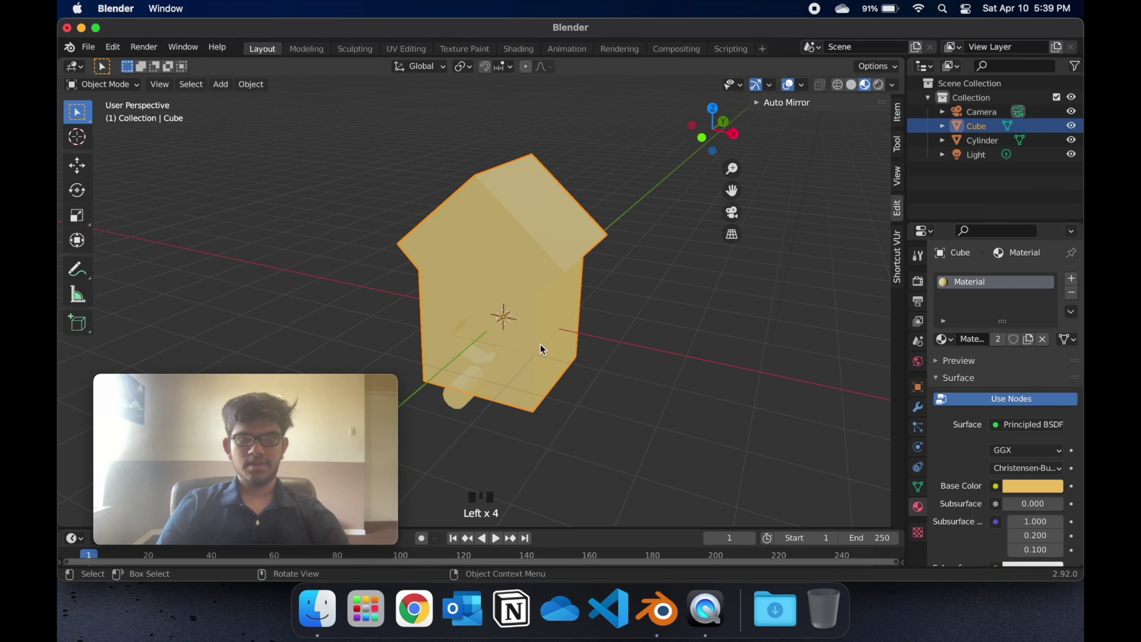
pyautogui.click(475, 386)
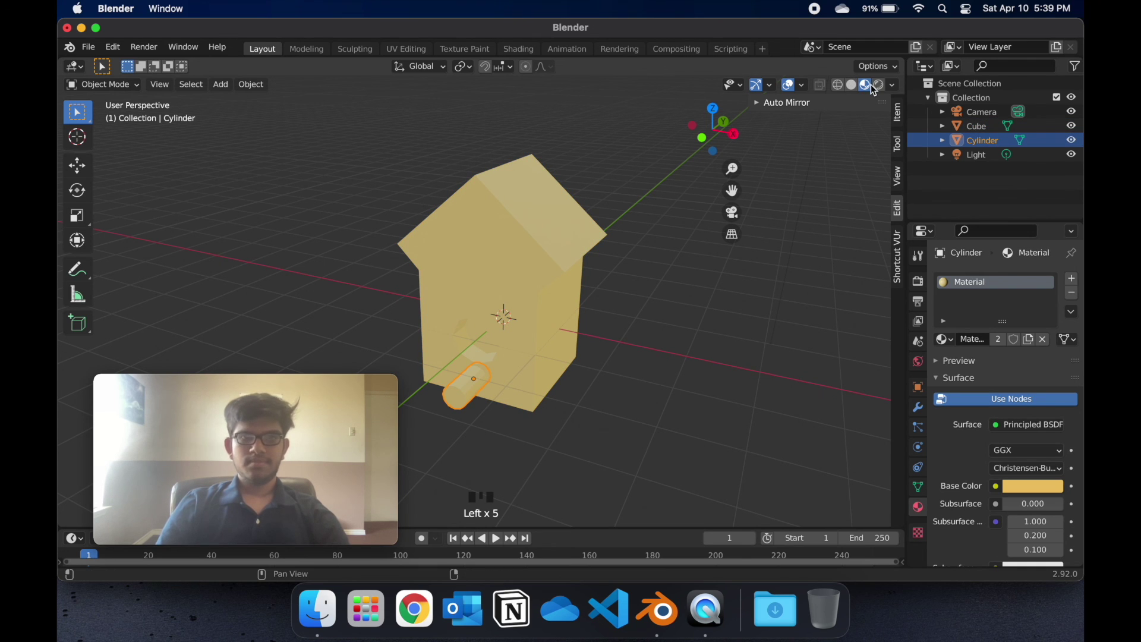